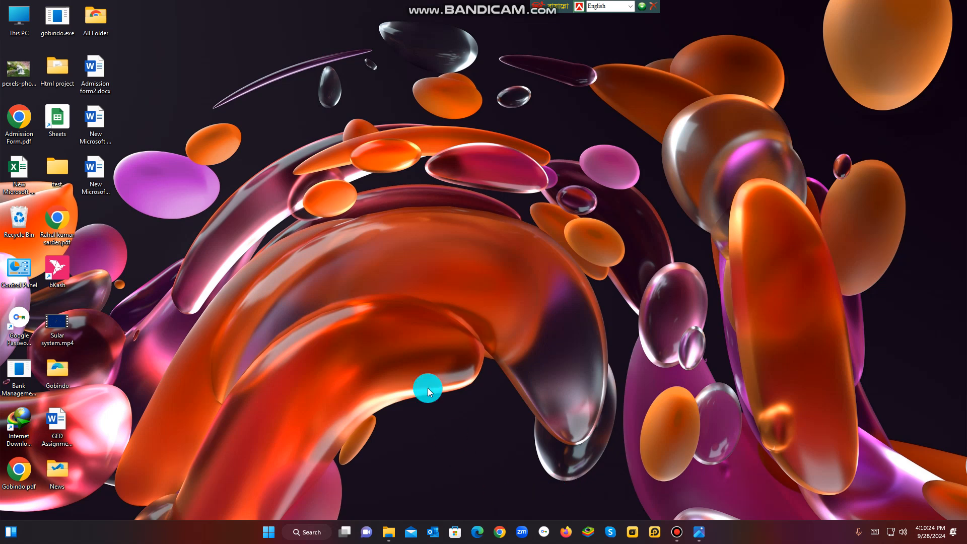
View the MySQL and MS Word tutorial thumbnail images in the Thumbnail folder, closing the viewer and folder when done
double_click(15, 25)
left_click(47, 280)
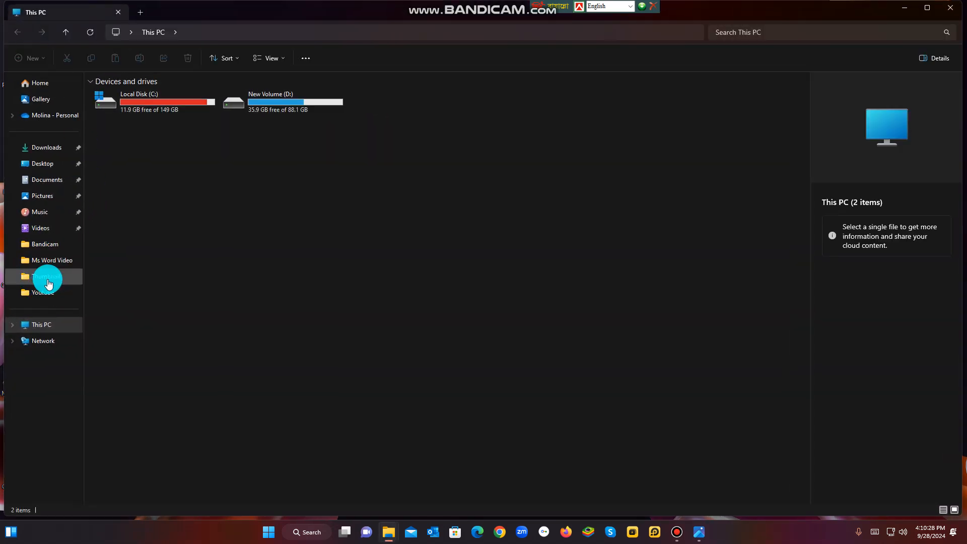
double_click(307, 158)
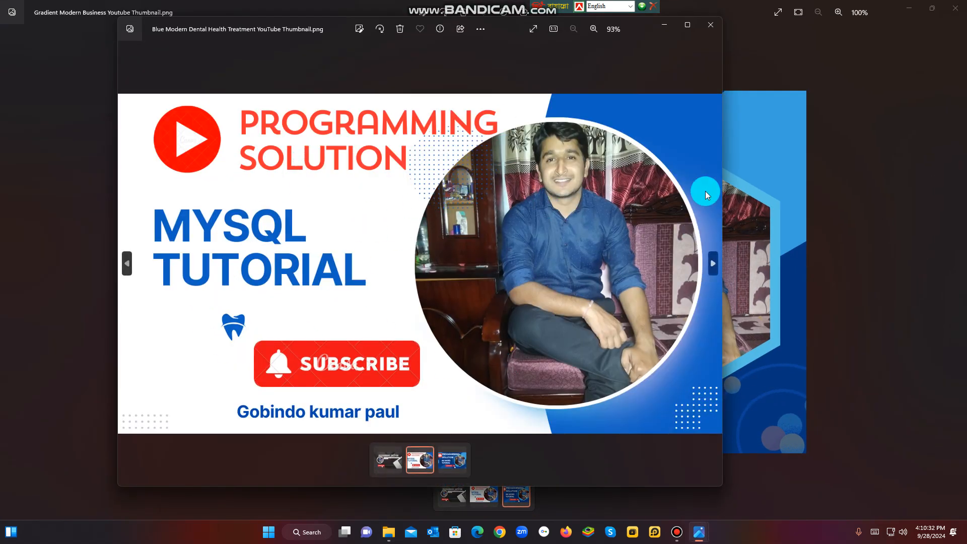
left_click(711, 24)
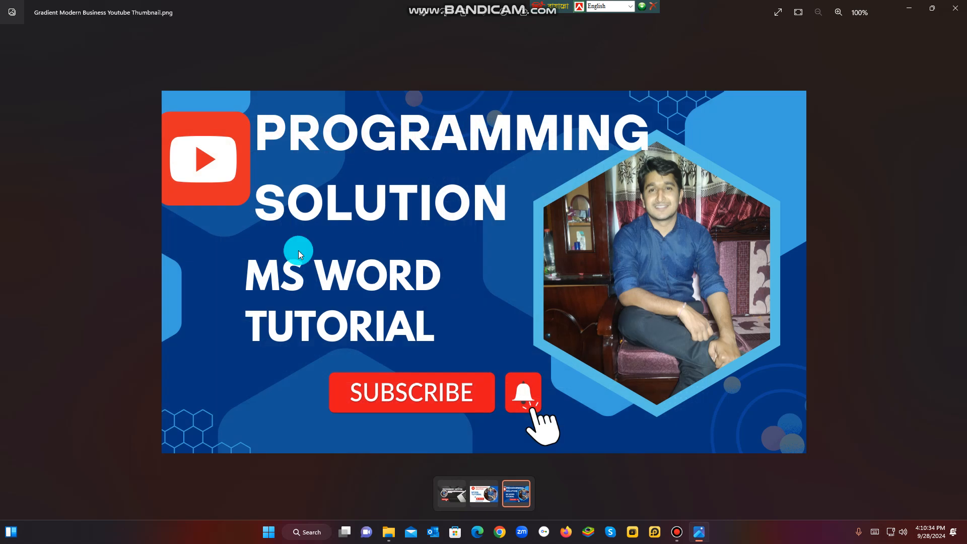
left_click(6, 274)
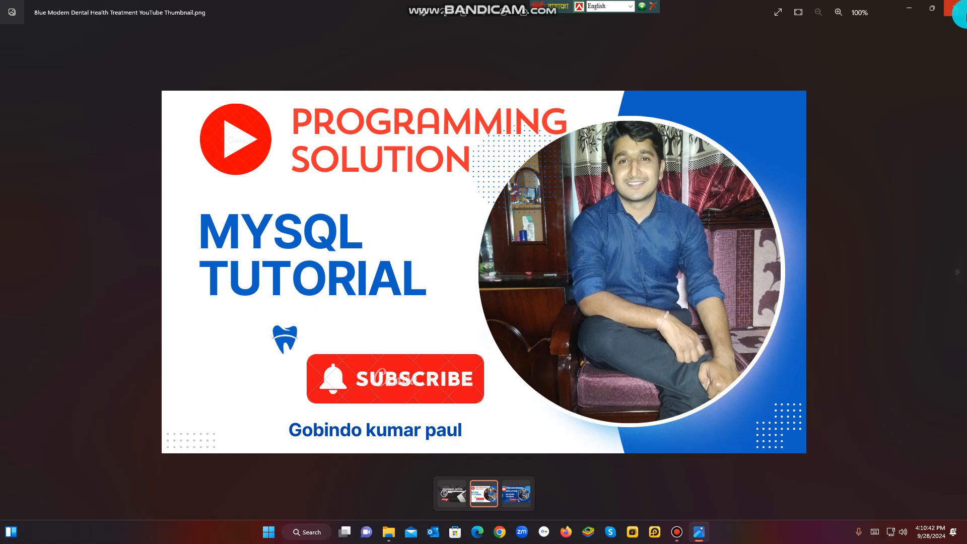
left_click(959, 7)
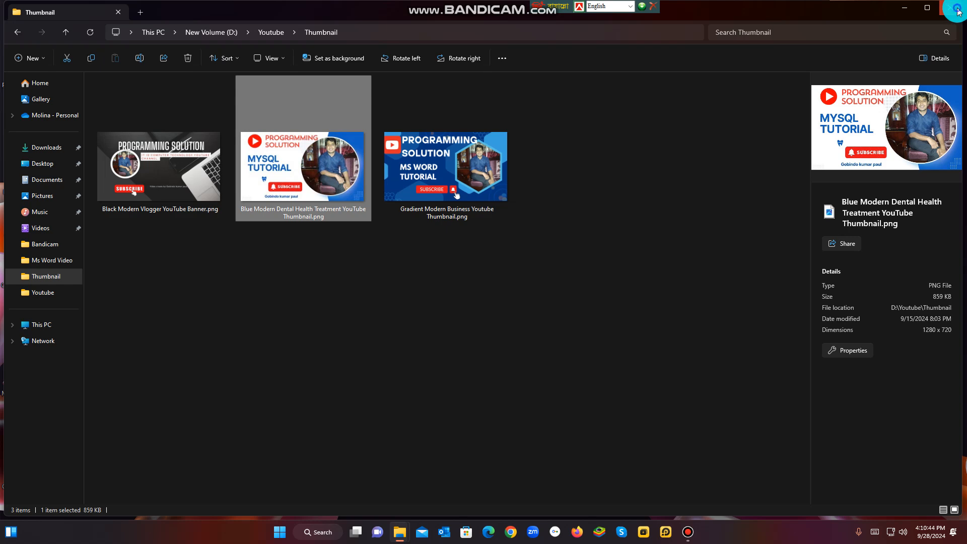
left_click(959, 12)
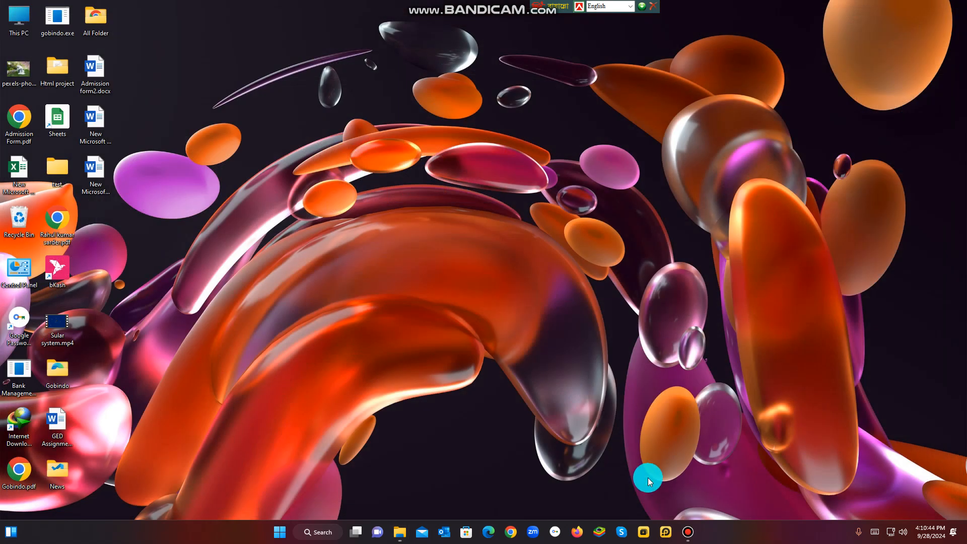
Open Google Chrome with the Person 1 profile and go to canva.com
left_click(511, 531)
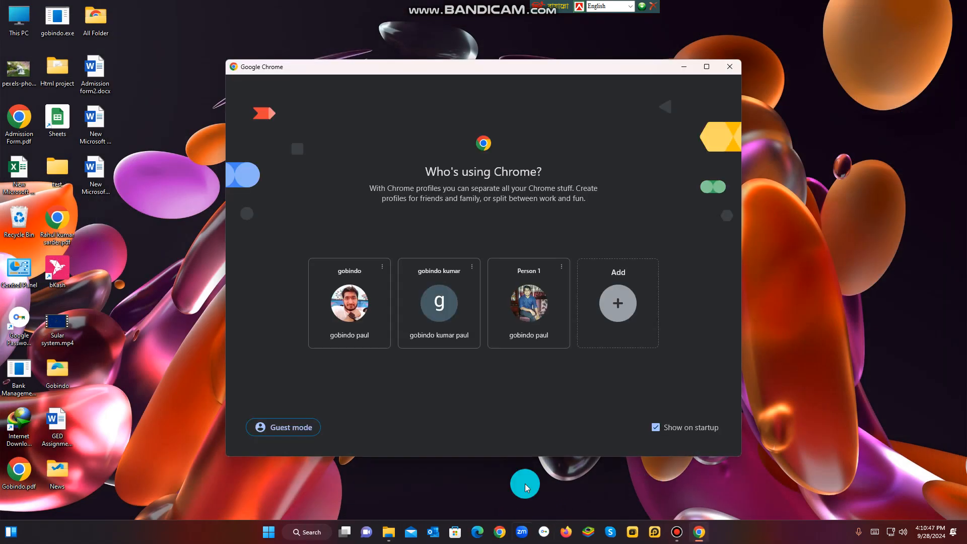
left_click(532, 302)
left_click(242, 29)
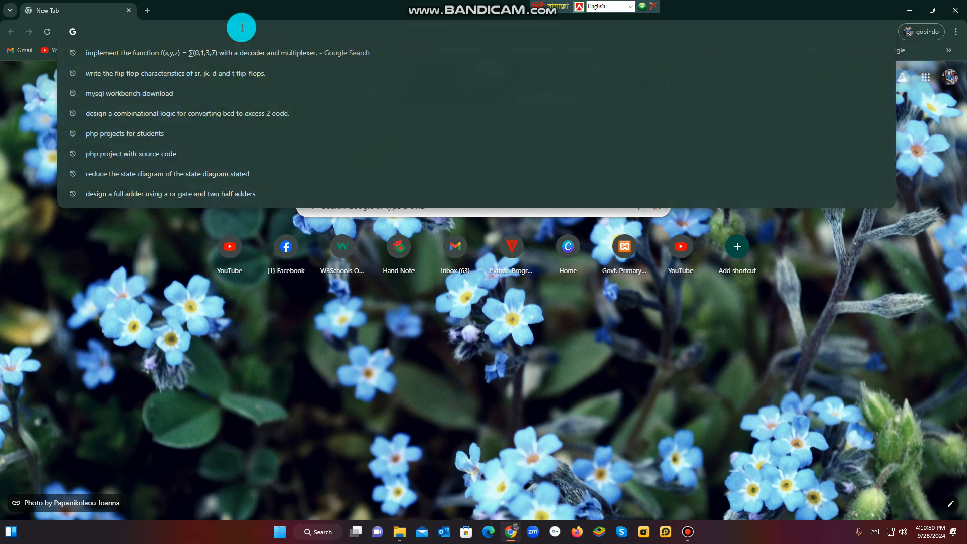
type("canva.com")
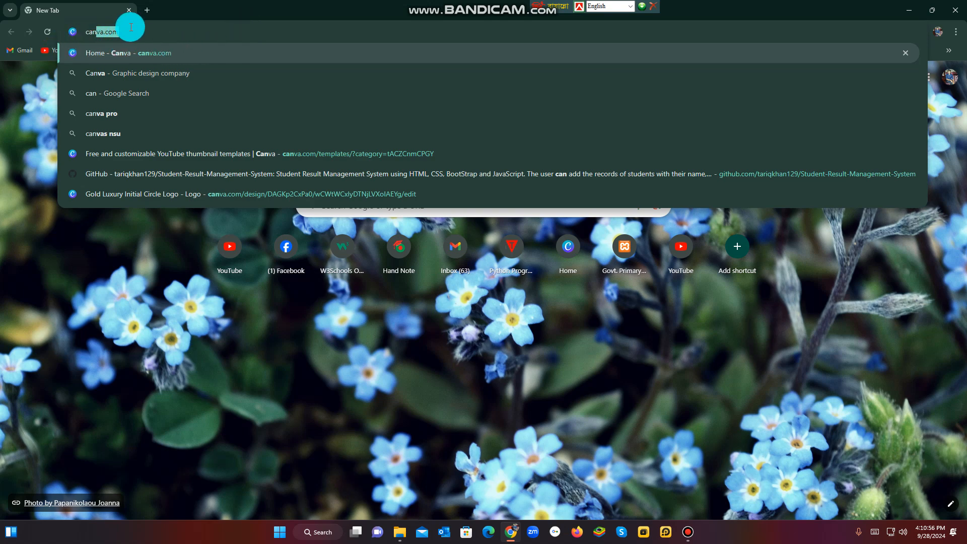
key("Return")
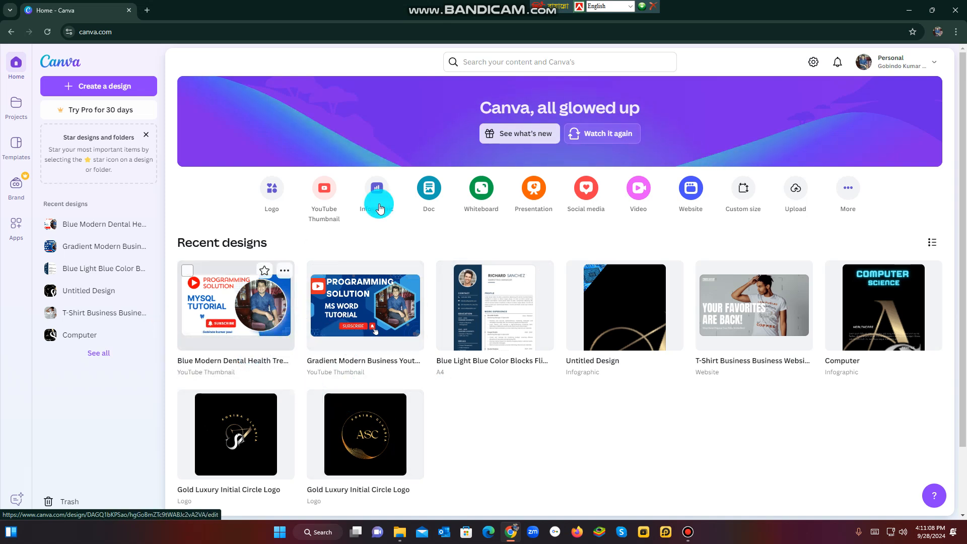
Search Canva for "thumbnail" and dismiss the search suggestions
left_click(523, 63)
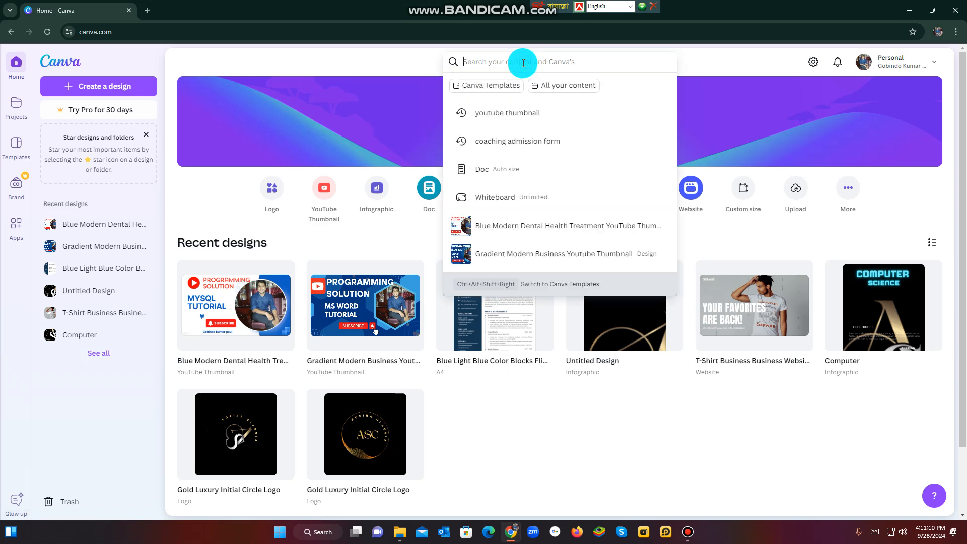
type("th")
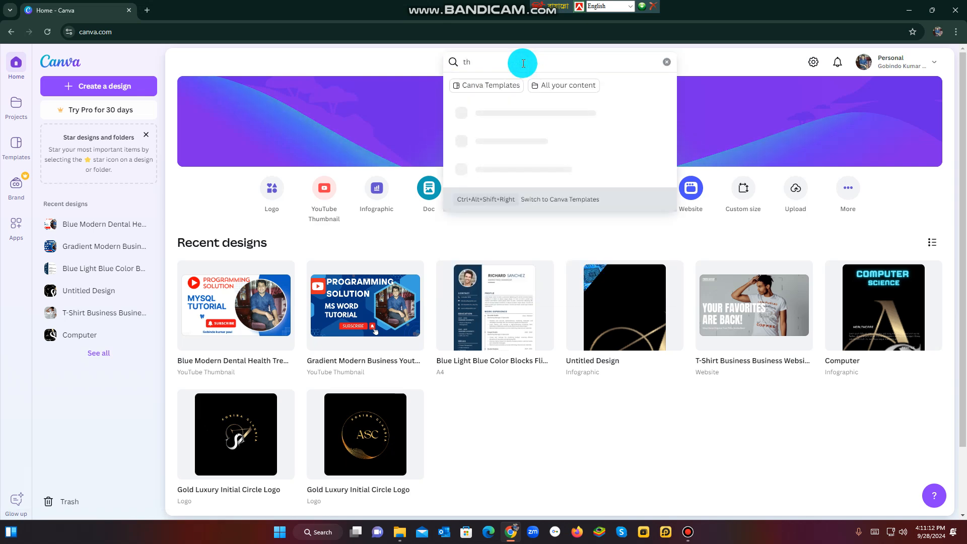
type("u")
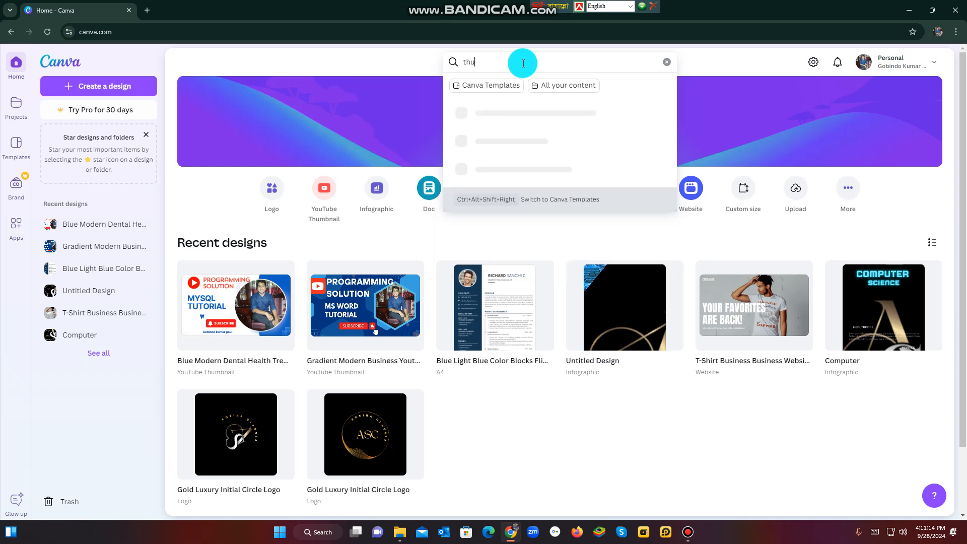
type("mbnail")
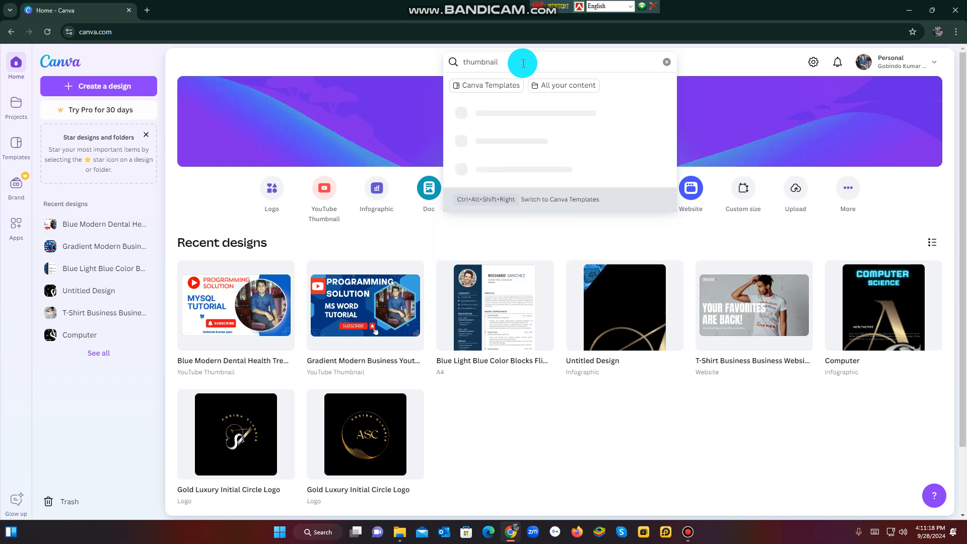
key("Return")
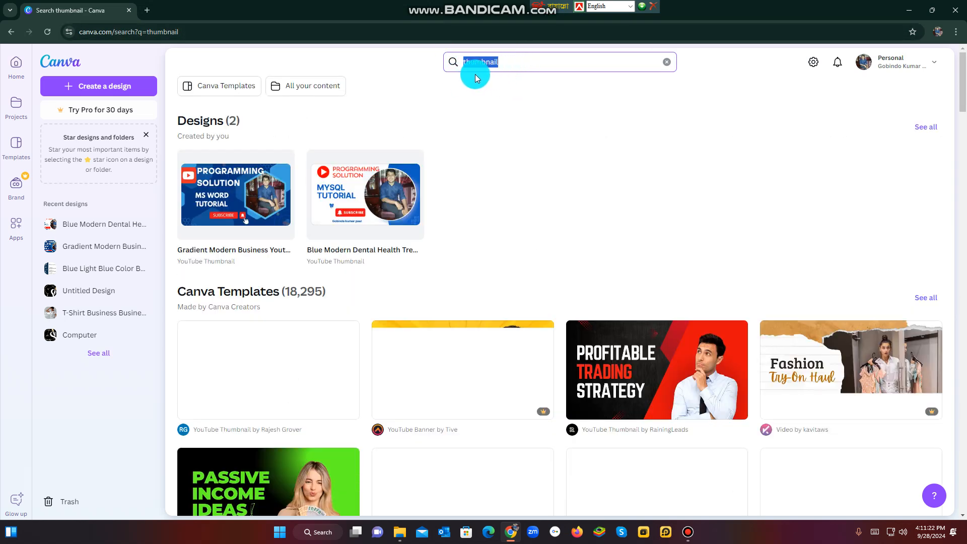
left_click(514, 62)
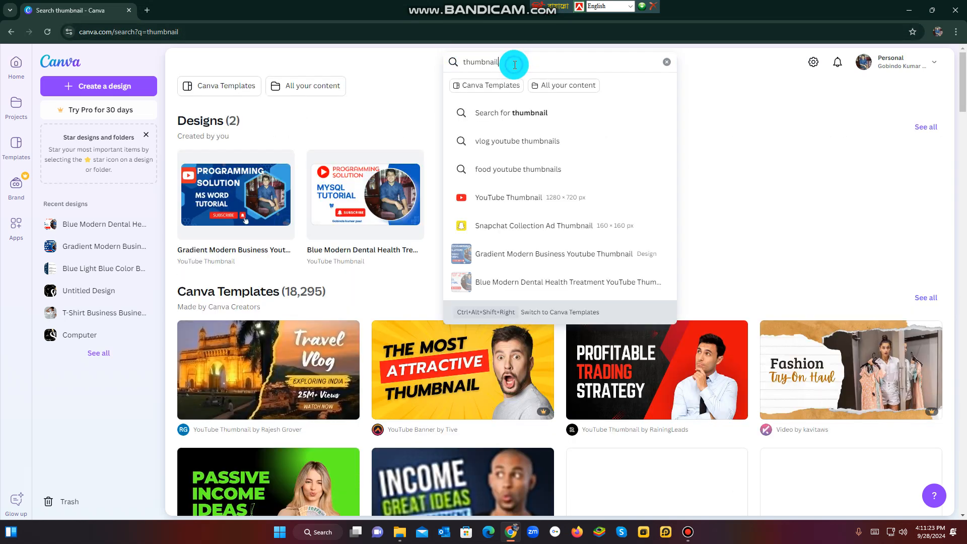
left_click(767, 112)
Choose the black-and-yellow "Basics Graphic Design" template from the results and open it for customizing
scroll(539, 226, "down", 7)
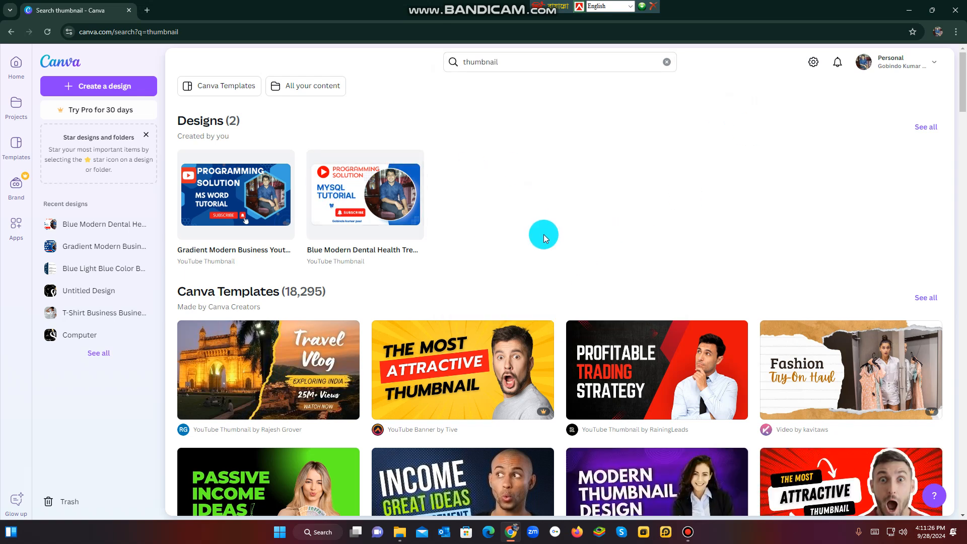
scroll(433, 328, "down", 6)
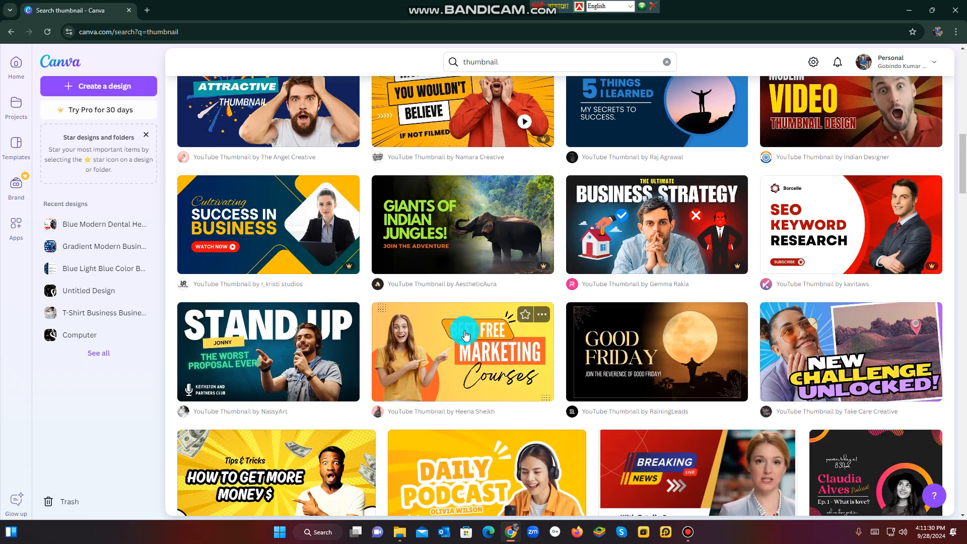
scroll(466, 335, "up", 1)
scroll(504, 282, "up", 1)
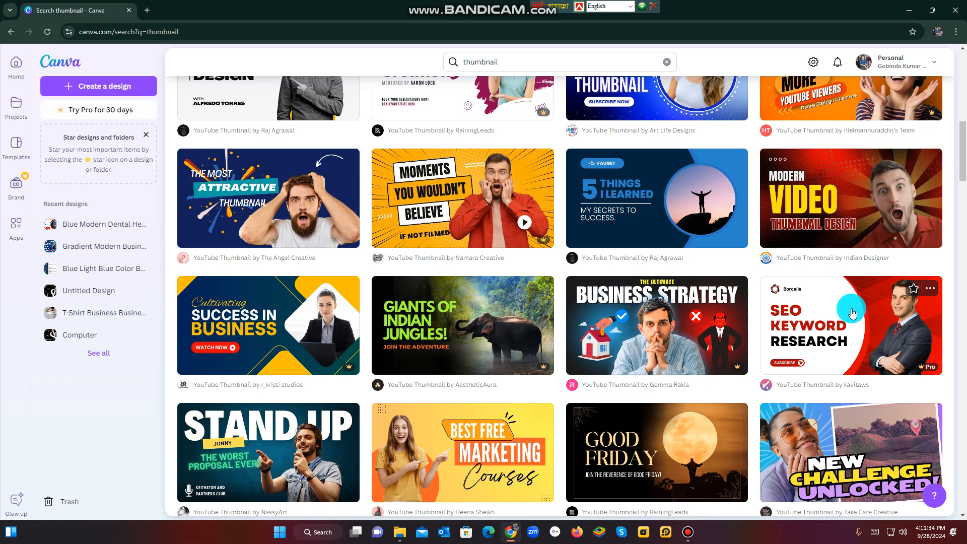
scroll(736, 368, "up", 3)
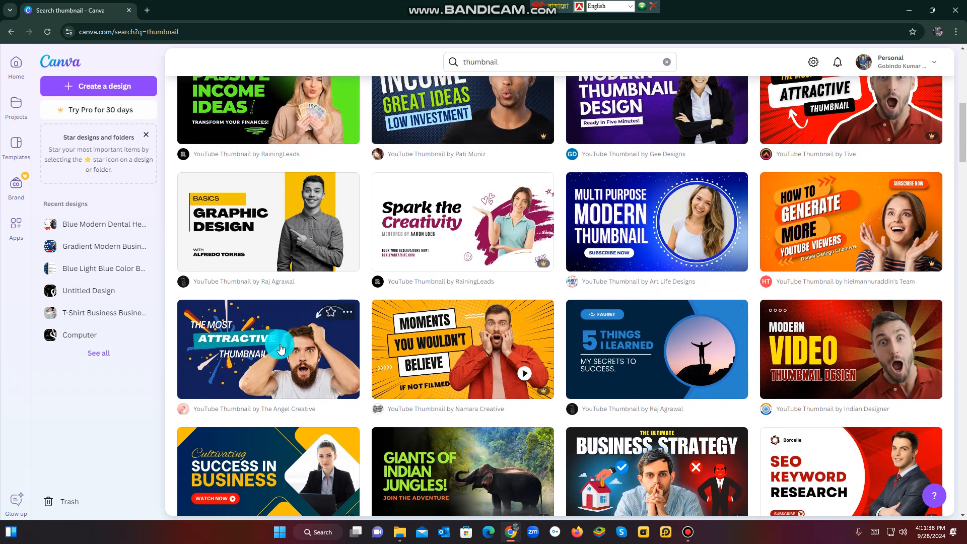
scroll(577, 353, "down", 2)
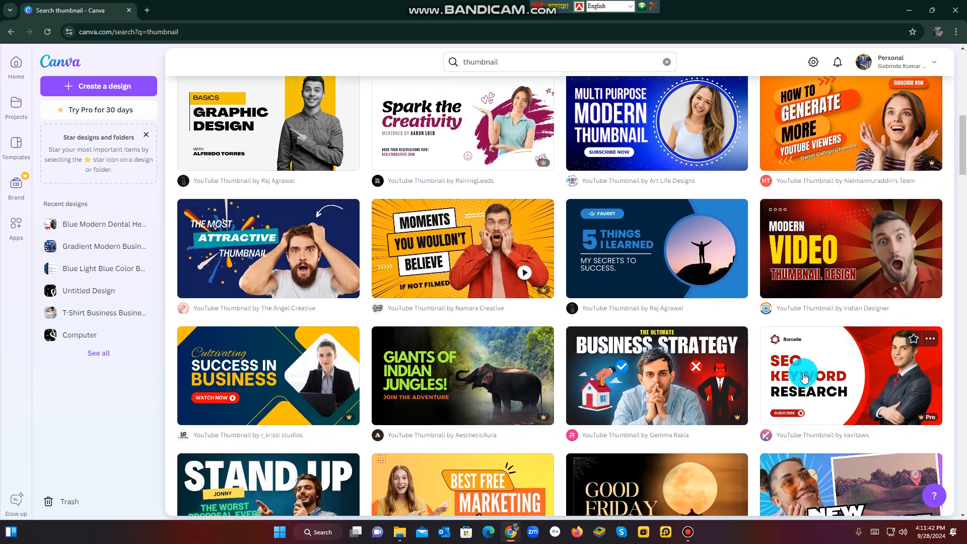
mouse_move(924, 420)
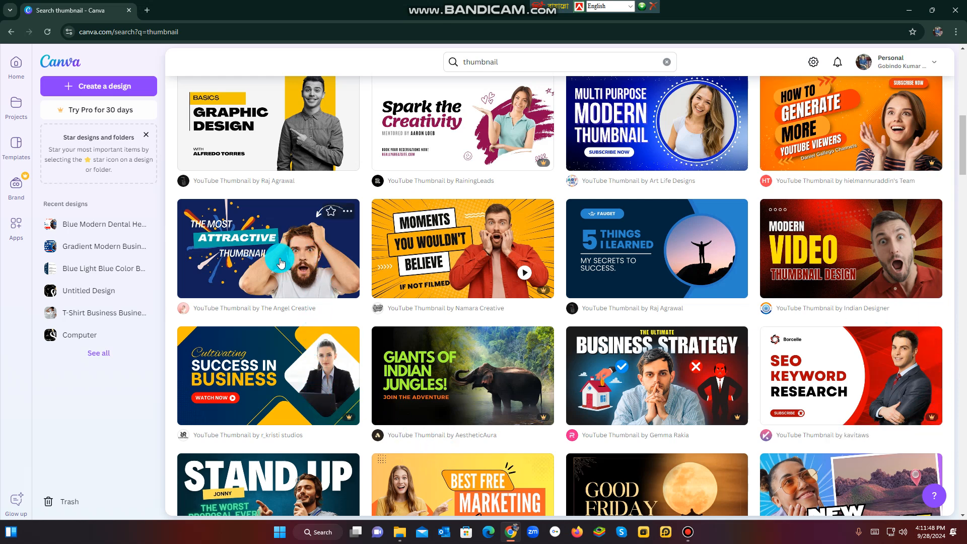
scroll(285, 263, "up", 1)
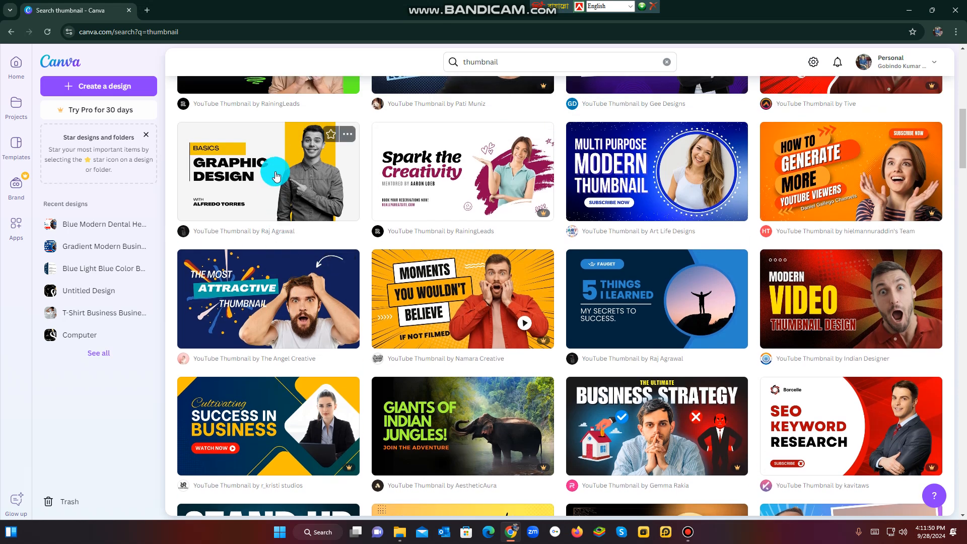
left_click(259, 178)
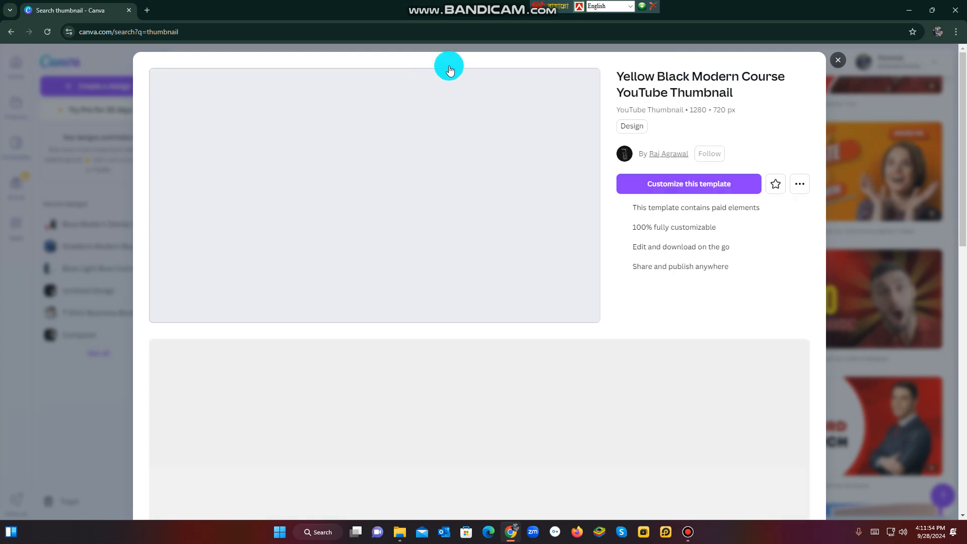
left_click(247, 176)
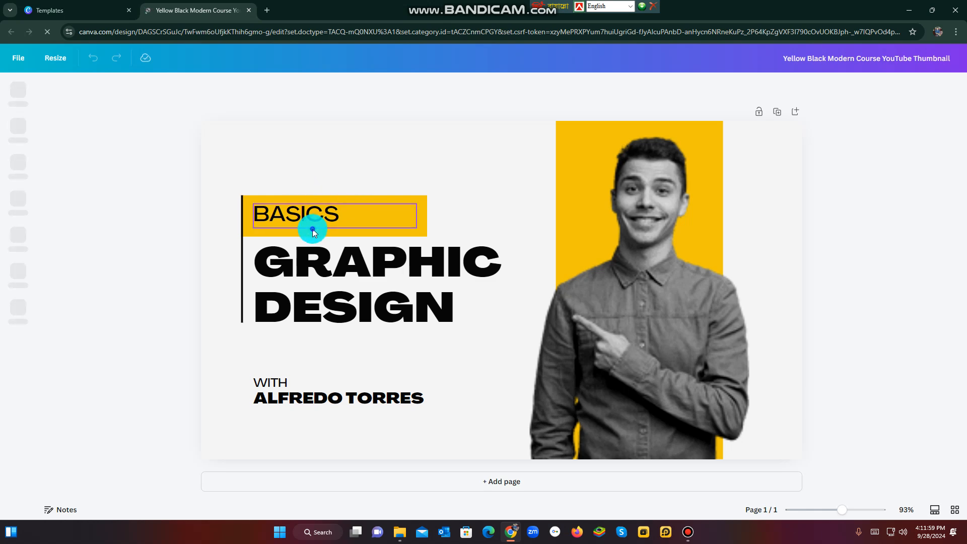
Delete the "BASICS" text, dismiss the new editor announcement, and enter "Programming solution" in the yellow rectangle
left_click(312, 231)
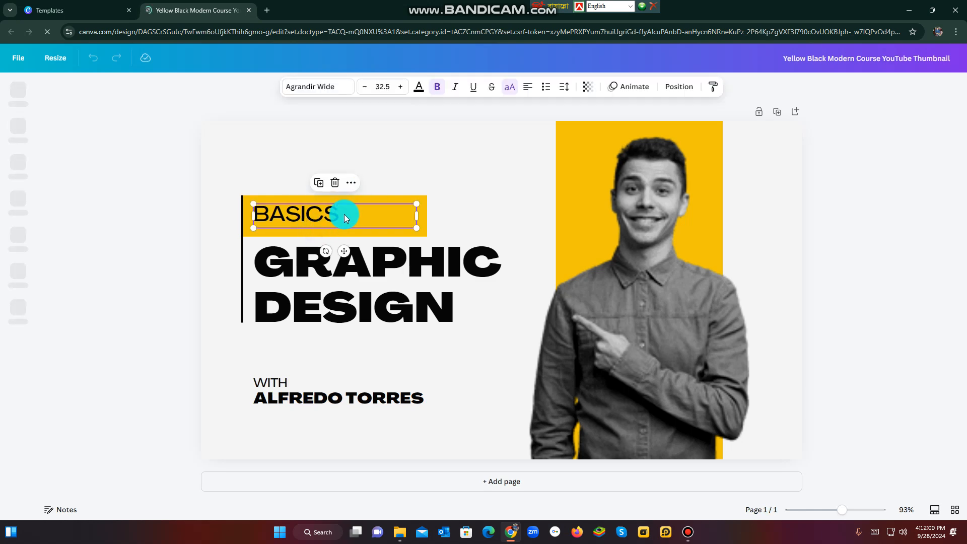
double_click(343, 214)
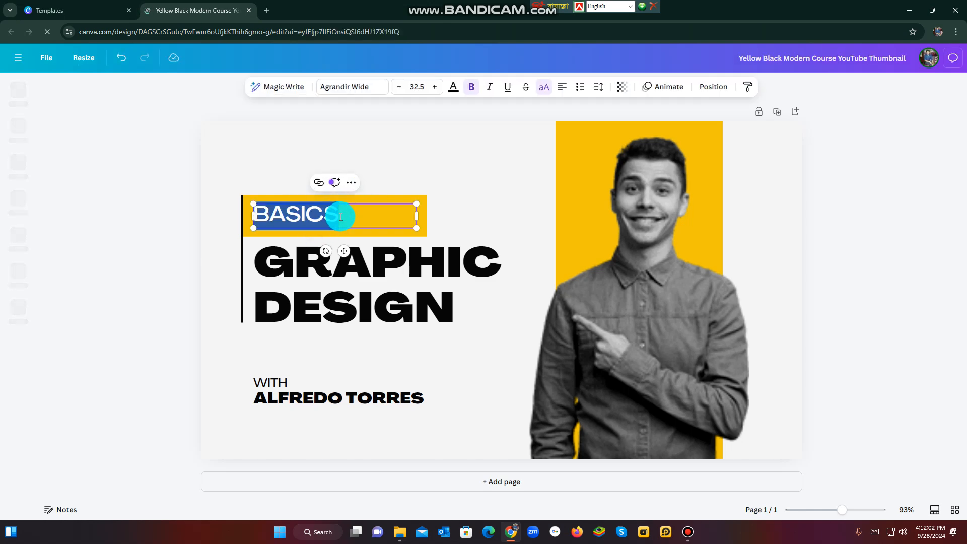
key("BackSpace")
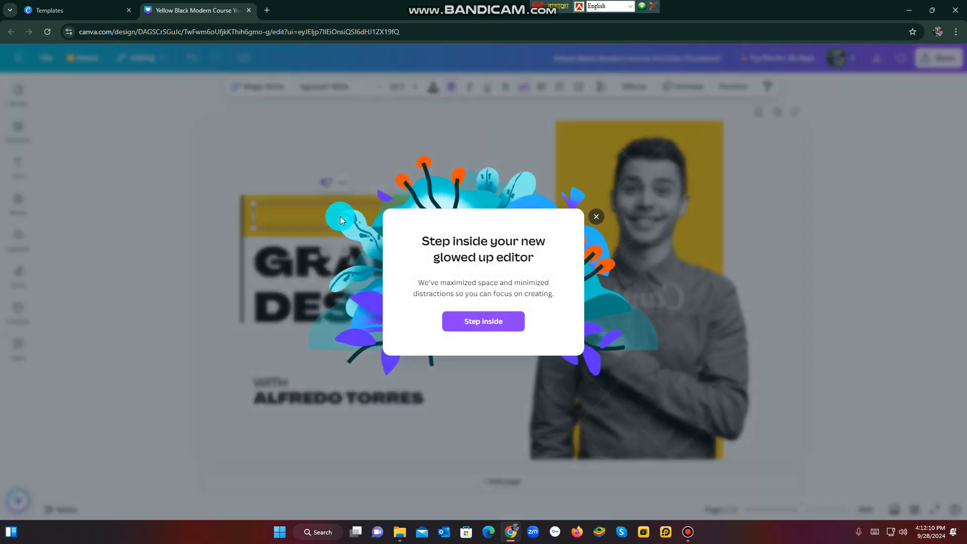
left_click(598, 218)
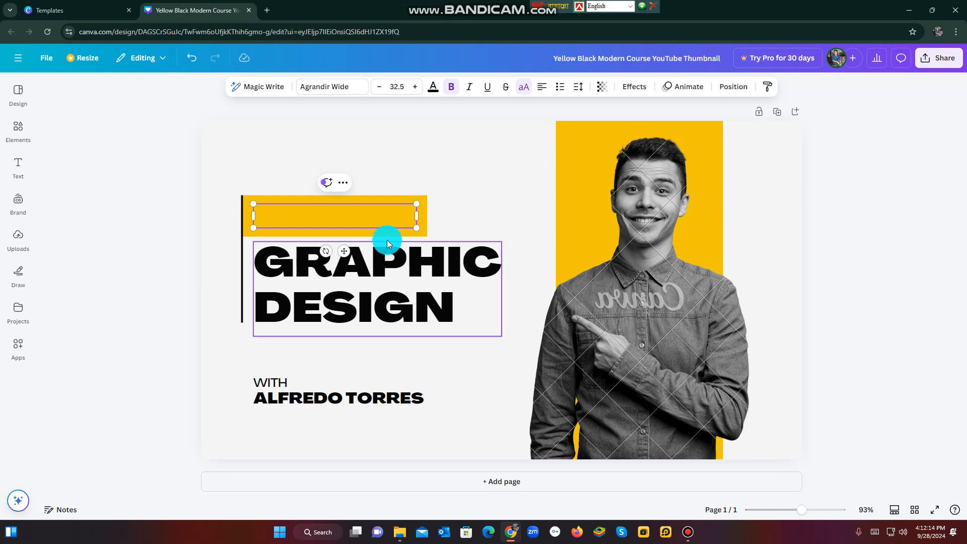
left_click(357, 201)
left_click(353, 212)
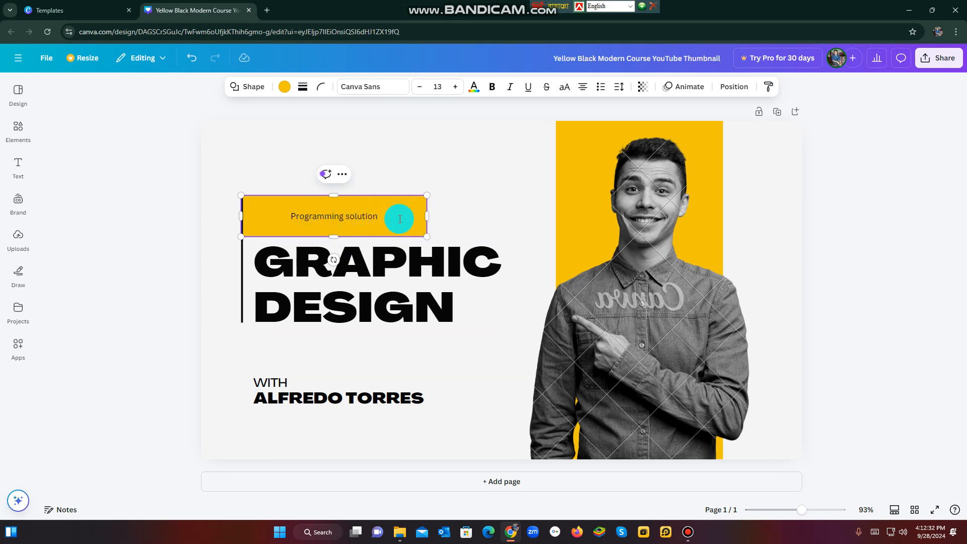
Set the font size of the "Programming solution" text to 17
left_click_drag(386, 217, 273, 217)
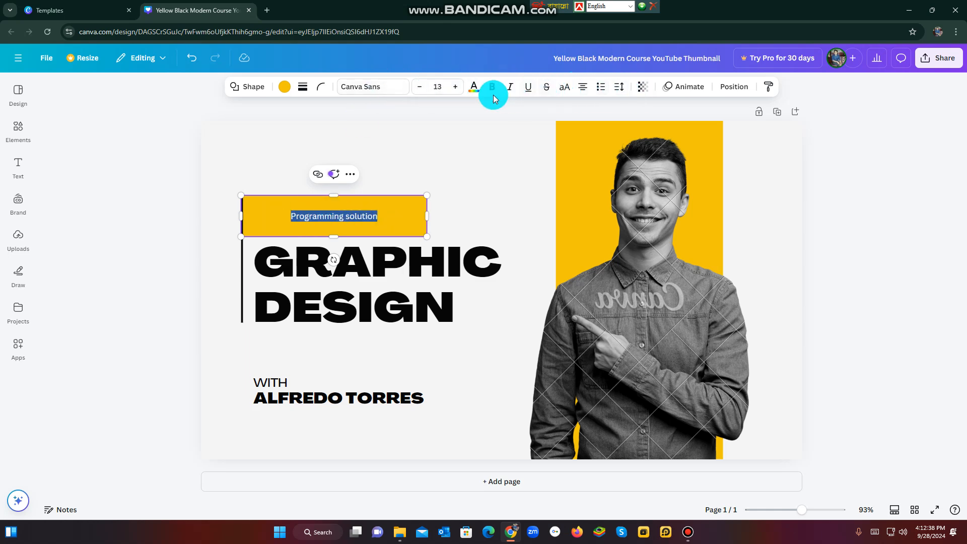
left_click(456, 89)
left_click(456, 89)
left_click(456, 89)
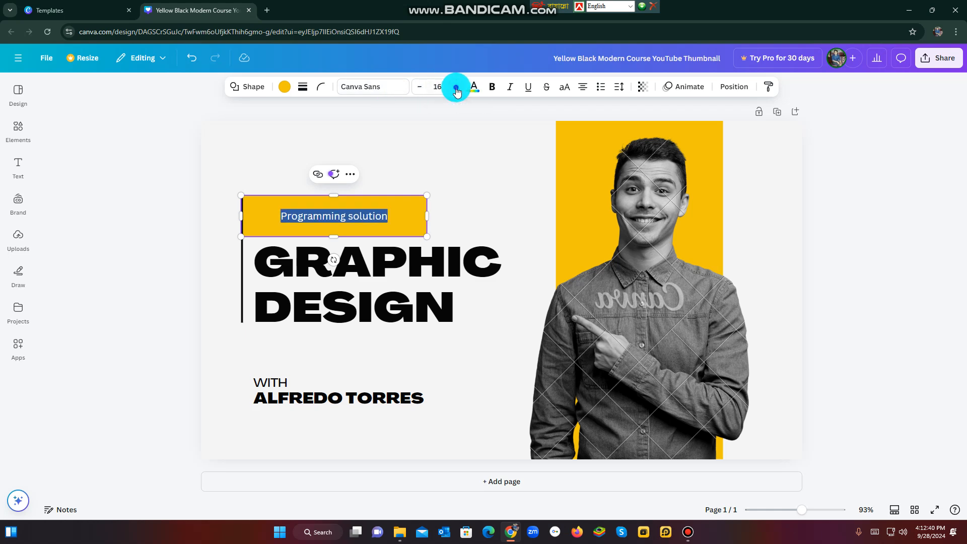
left_click(456, 89)
Change the colour of the "Programming solution" text to light turquoise from the default solid colours
left_click(474, 96)
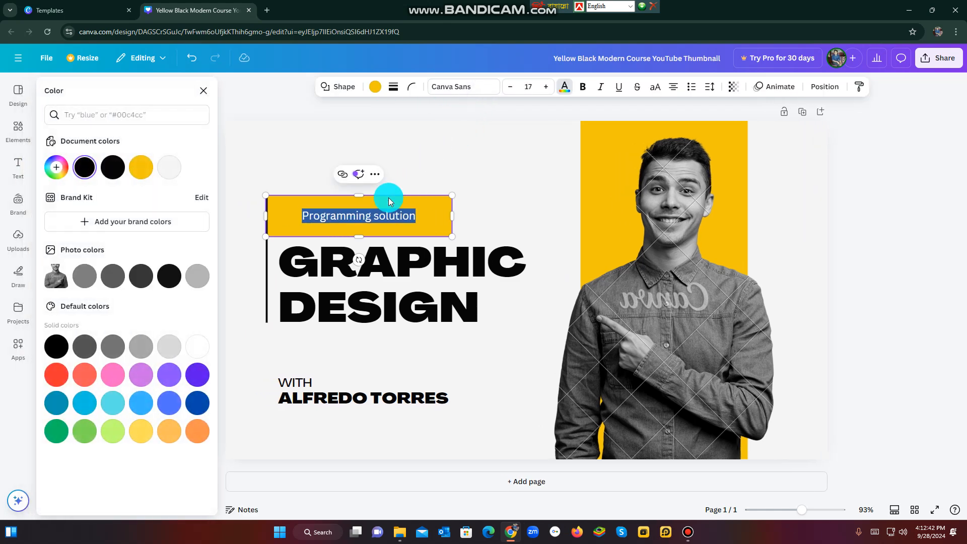
left_click(84, 378)
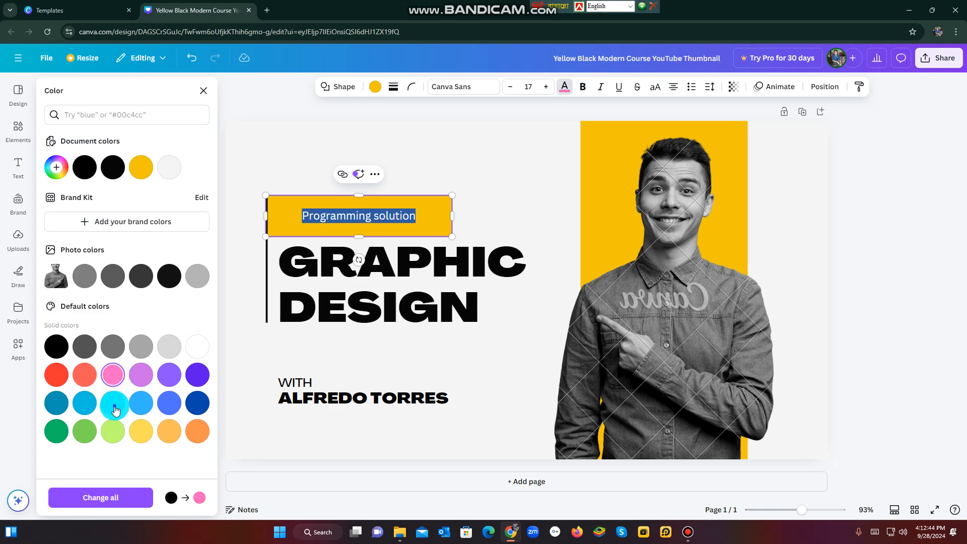
left_click(113, 403)
left_click(374, 324)
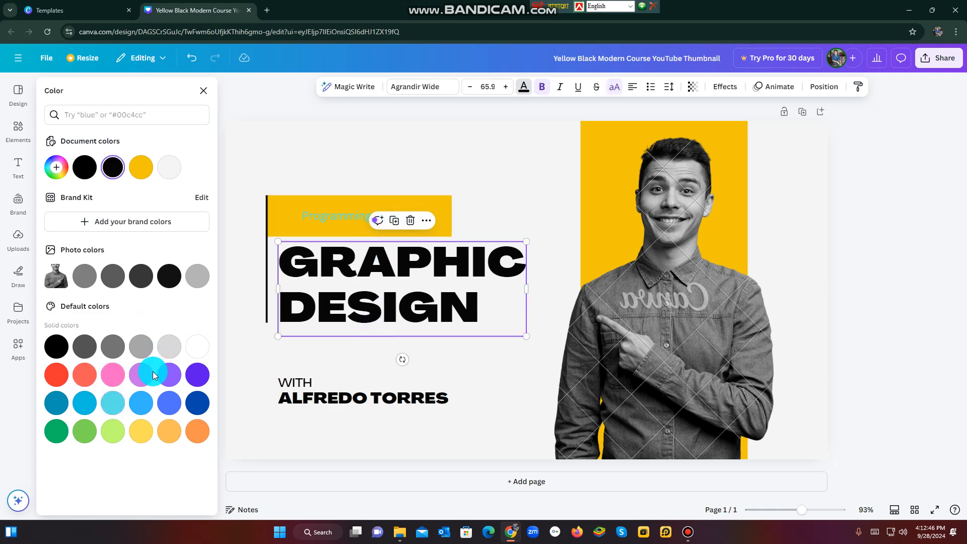
Change the colour of the "Programming solution" text to red from the default solid colours
left_click(343, 220)
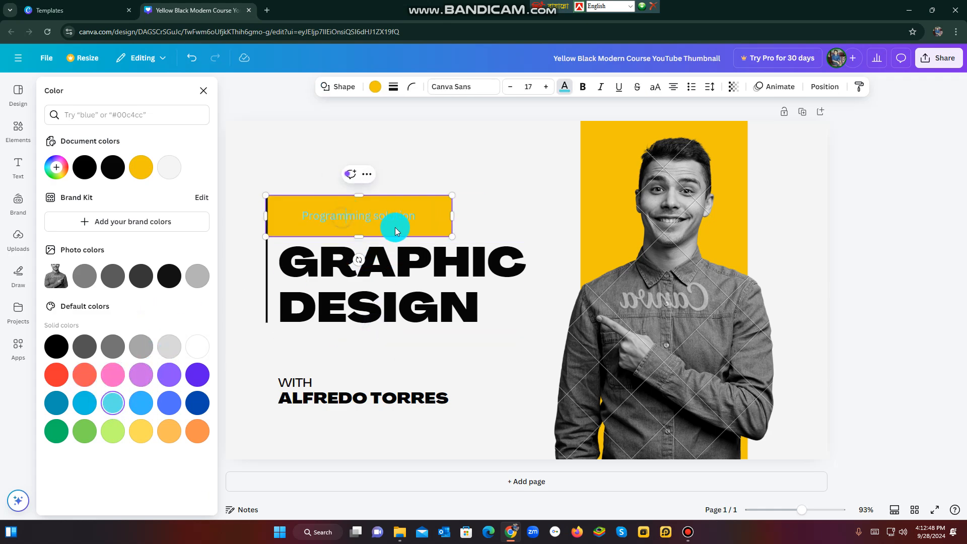
left_click_drag(419, 212, 274, 214)
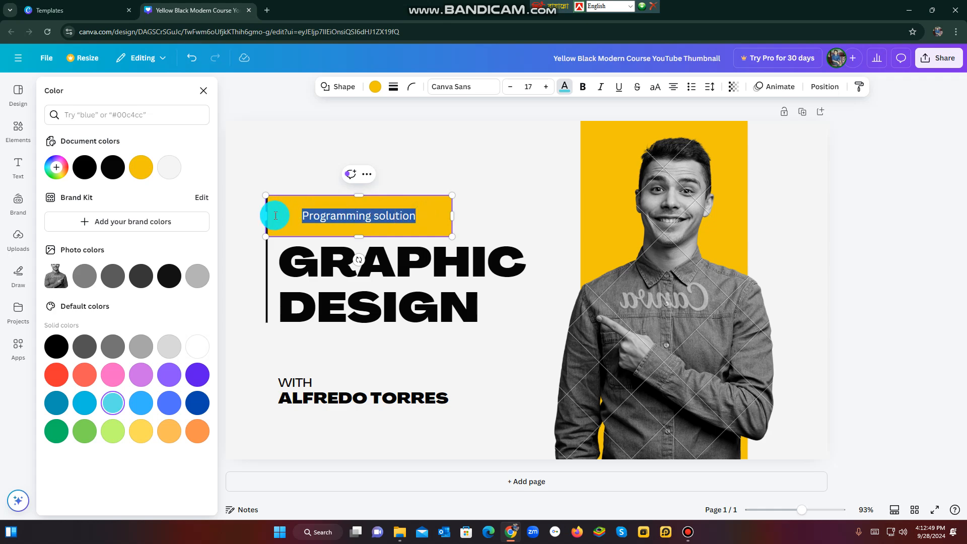
left_click(56, 374)
left_click(422, 330)
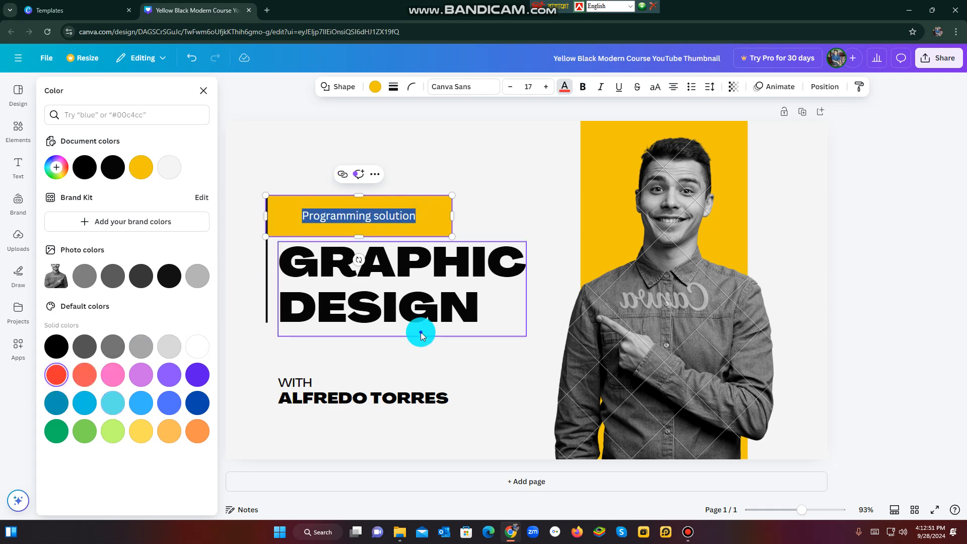
left_click(452, 173)
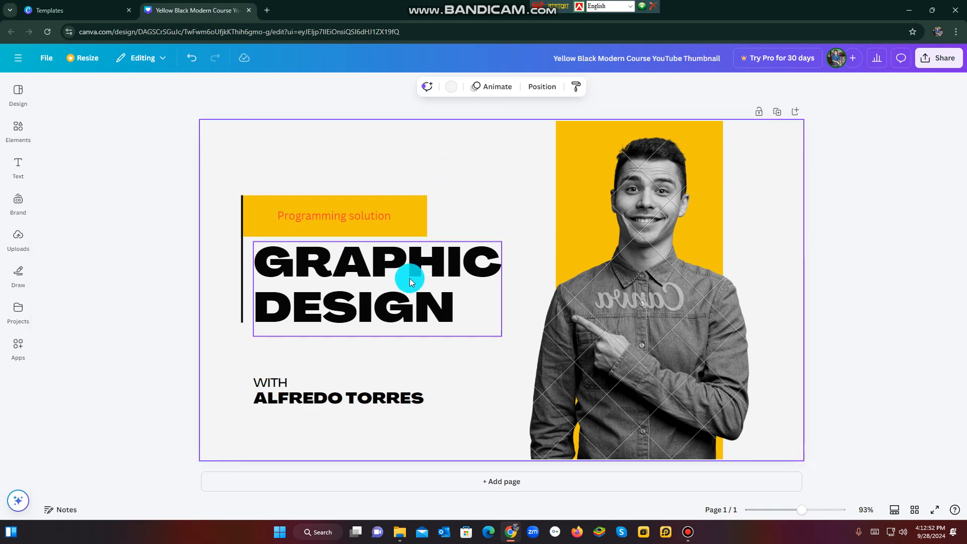
left_click(429, 303)
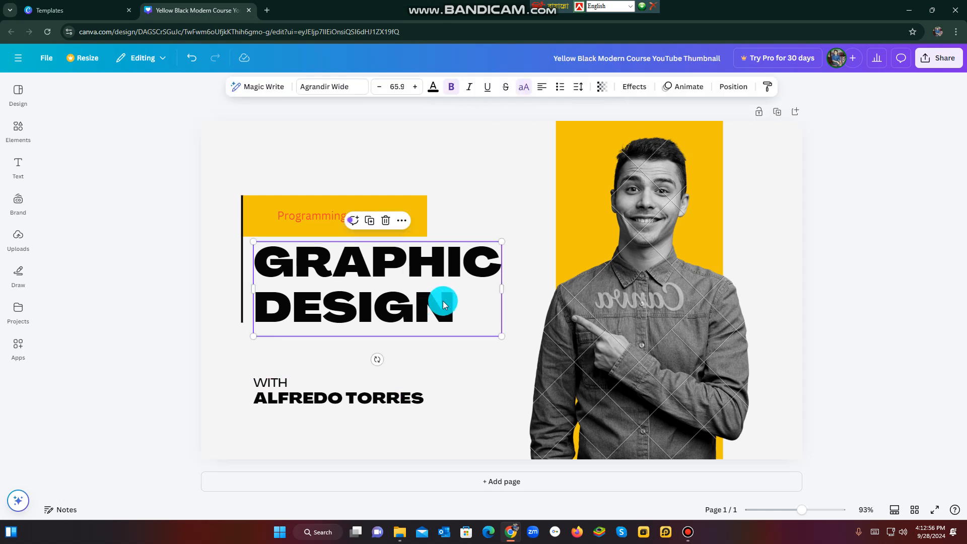
key("Delete")
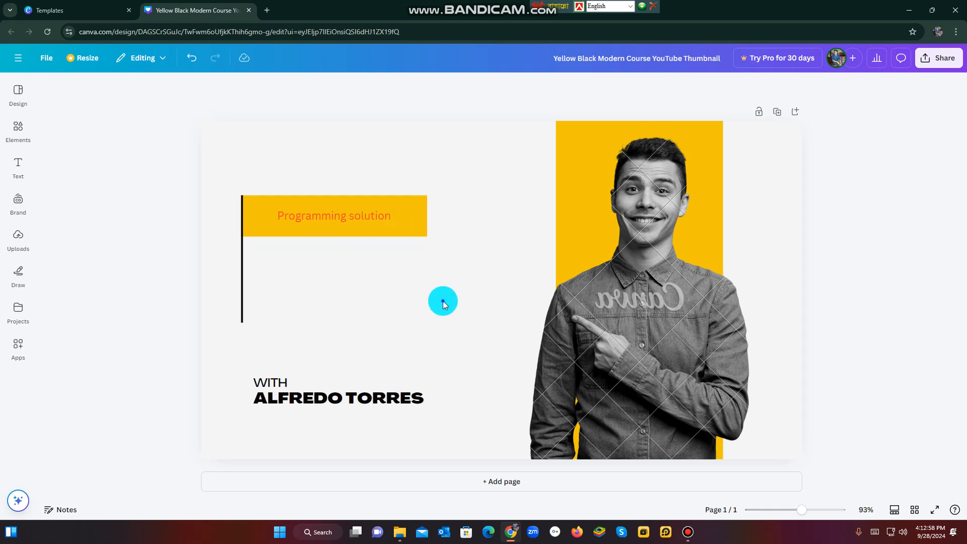
left_click(443, 301)
left_click(388, 284)
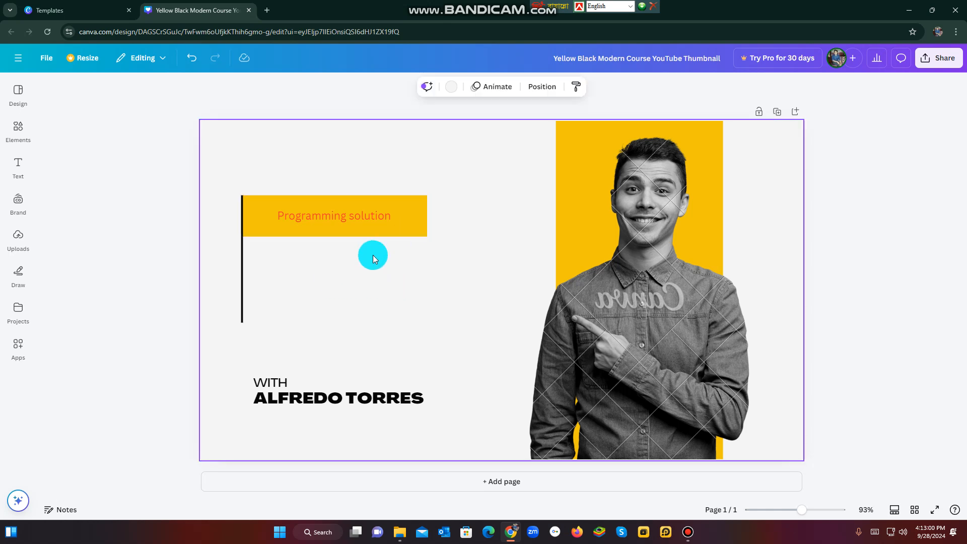
key("ctrl+z")
Replace the "GRAPHIC DESIGN" heading text with "MS WORD VIDEO"
left_click(438, 298)
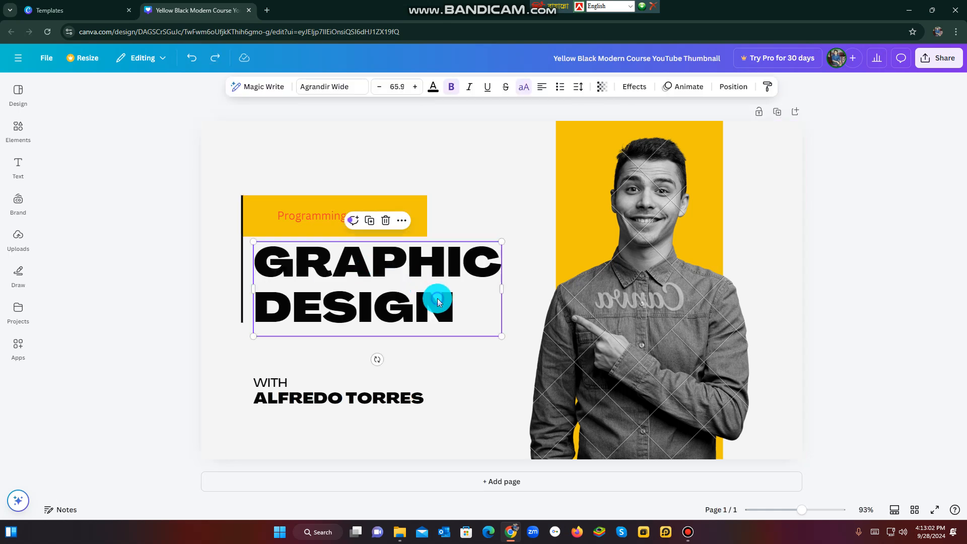
double_click(450, 306)
key("BackSpace")
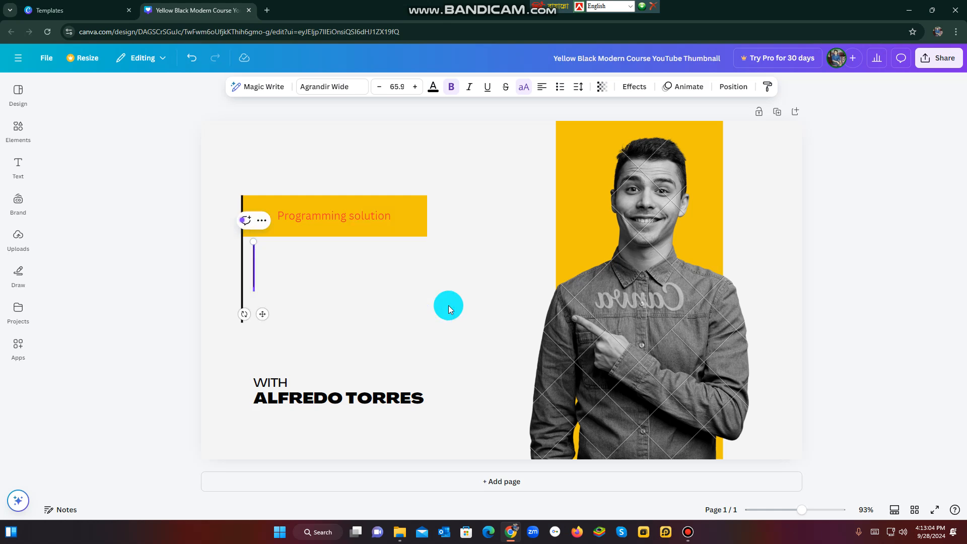
type("MS WOR")
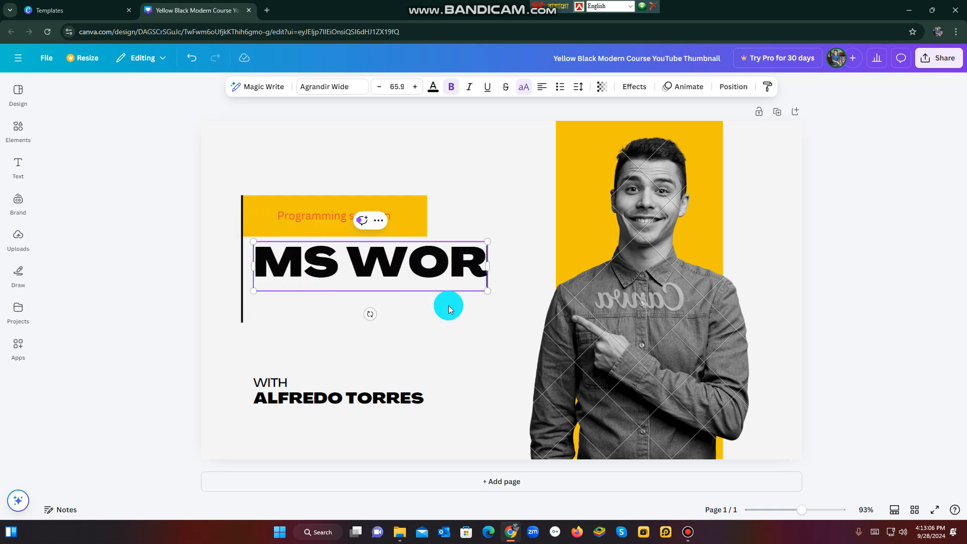
type("D VIDD")
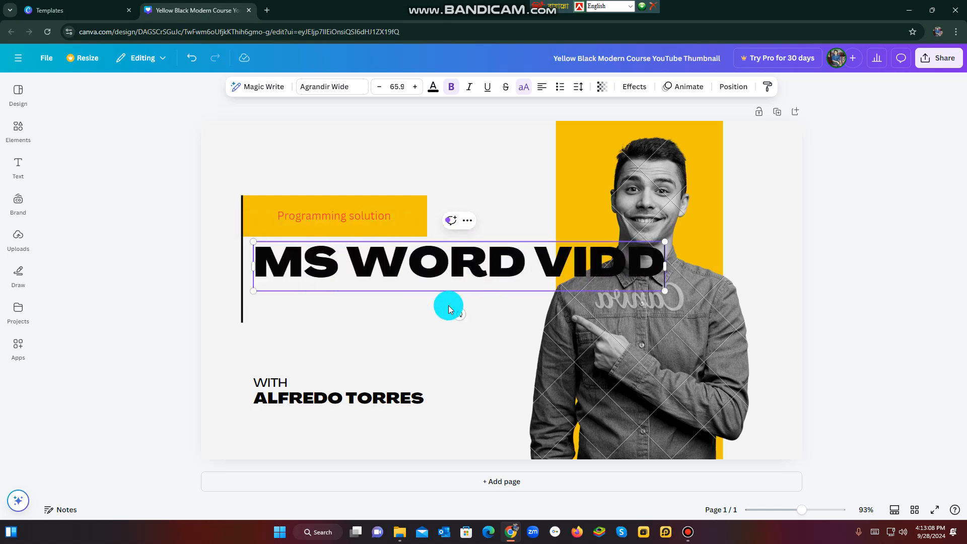
key("BackSpace")
type("EO")
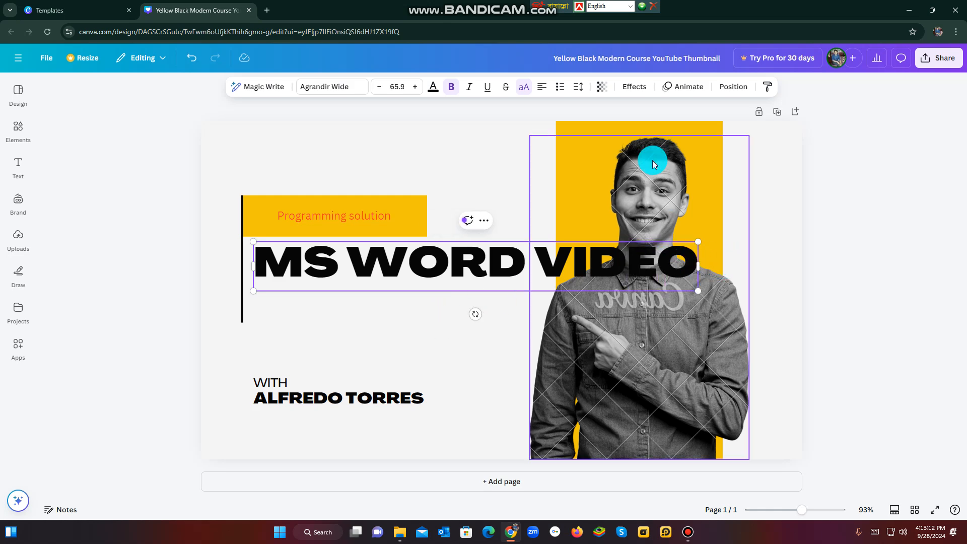
Reduce the font size of the "MS WORD VIDEO" heading to 43.9 so it fits beside the man's photo
left_click(377, 88)
left_click(378, 88)
left_click(379, 89)
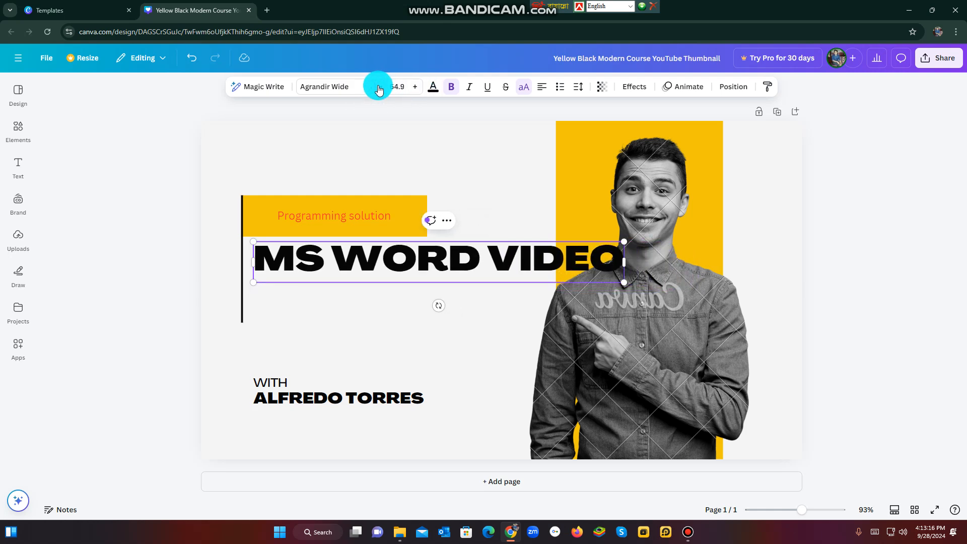
left_click(379, 89)
left_click(380, 88)
left_click(379, 89)
left_click(379, 89)
left_click(379, 89)
left_click(380, 89)
left_click(380, 89)
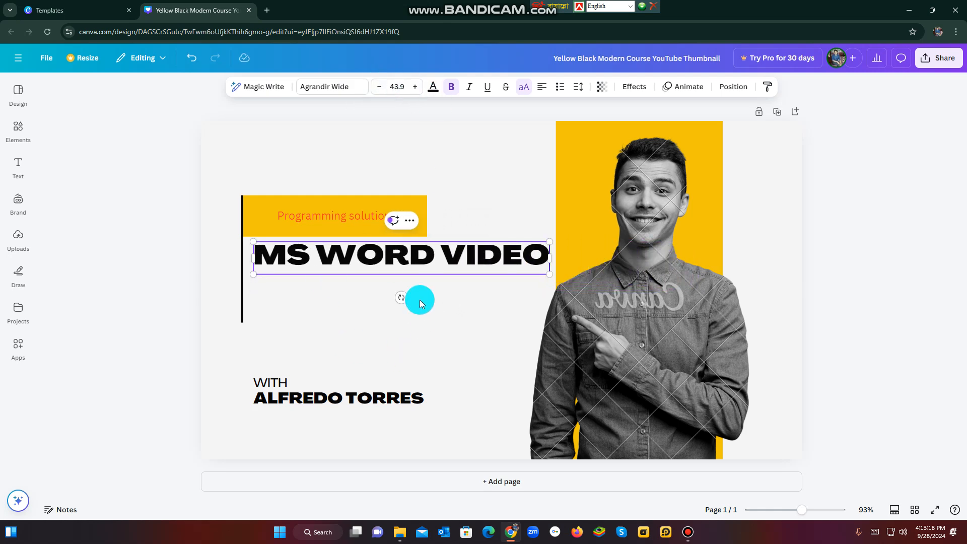
Move the "WITH" text and the presenter's name line upward, closer to the heading, leaving a gap between them
left_click(304, 382)
left_click(291, 382)
left_click_drag(290, 383, 302, 327)
left_click_drag(302, 406, 313, 366)
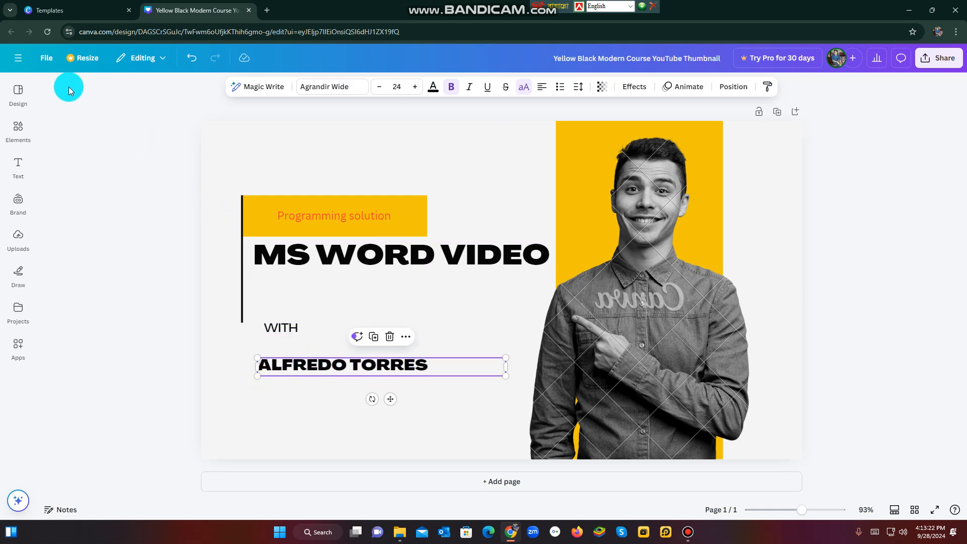
left_click(12, 164)
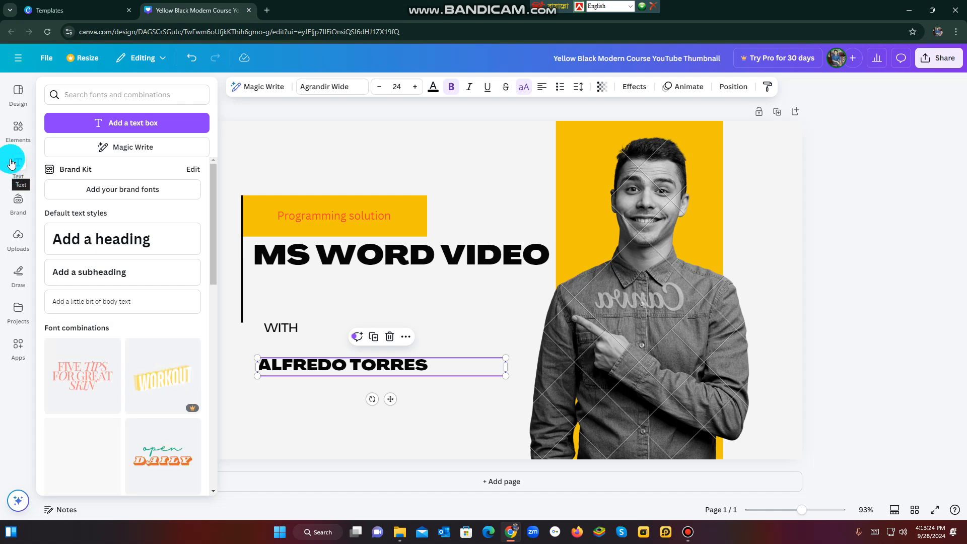
left_click(17, 132)
left_click(15, 99)
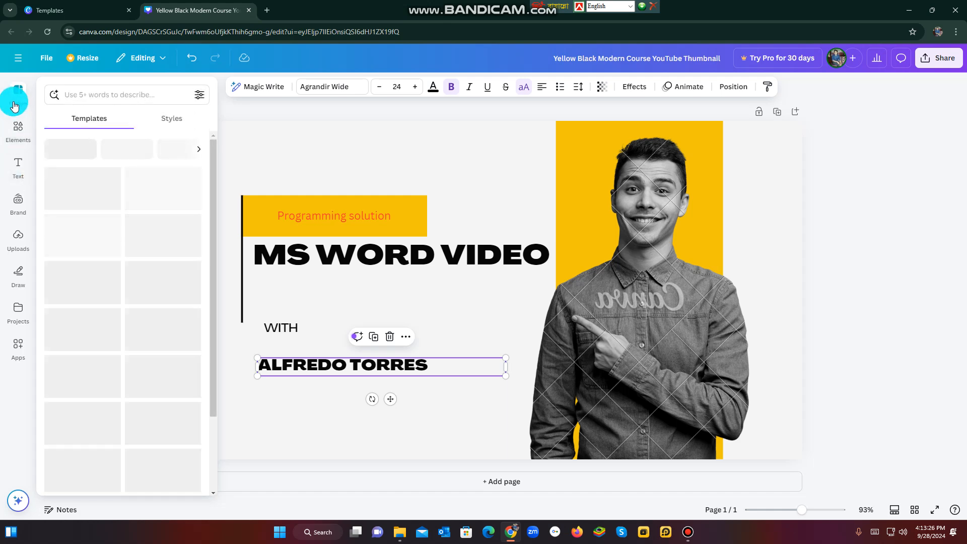
left_click(655, 336)
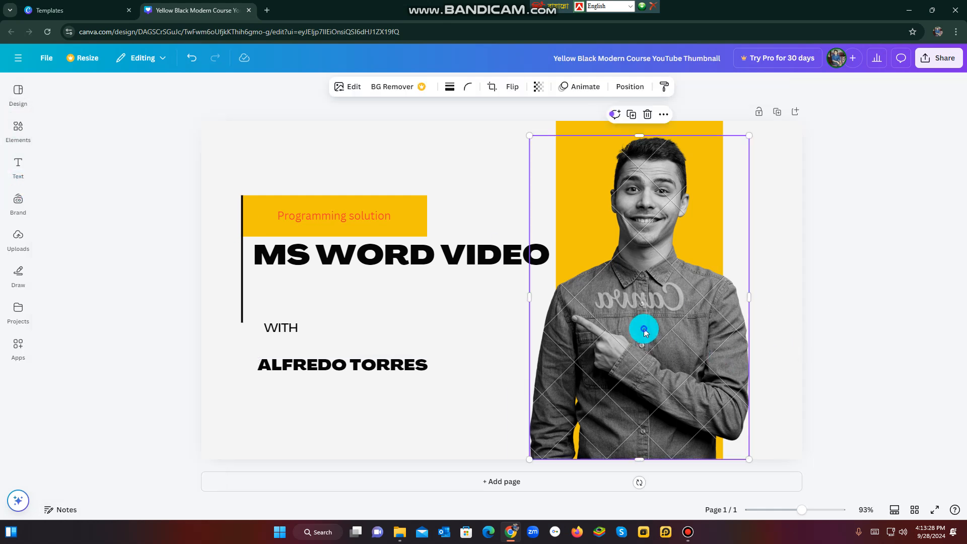
double_click(645, 330)
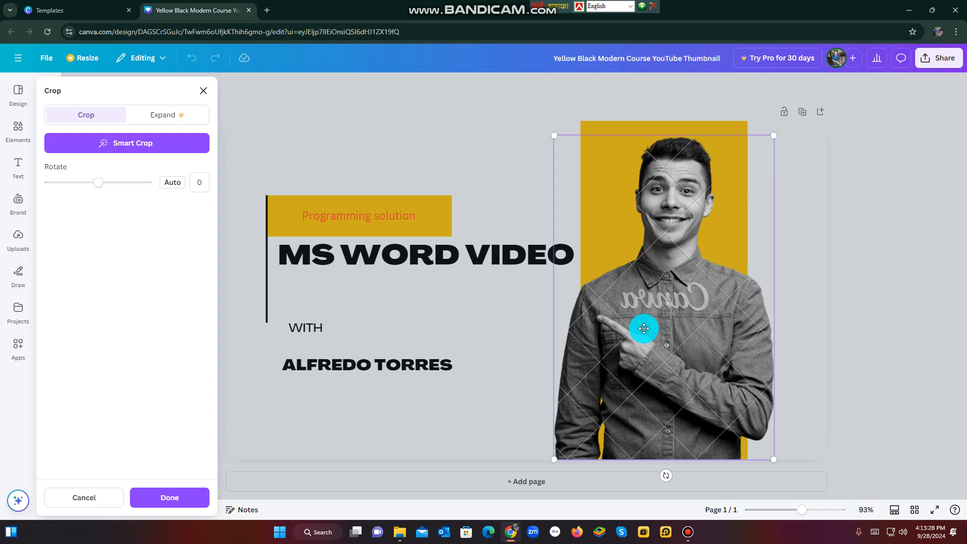
left_click(21, 137)
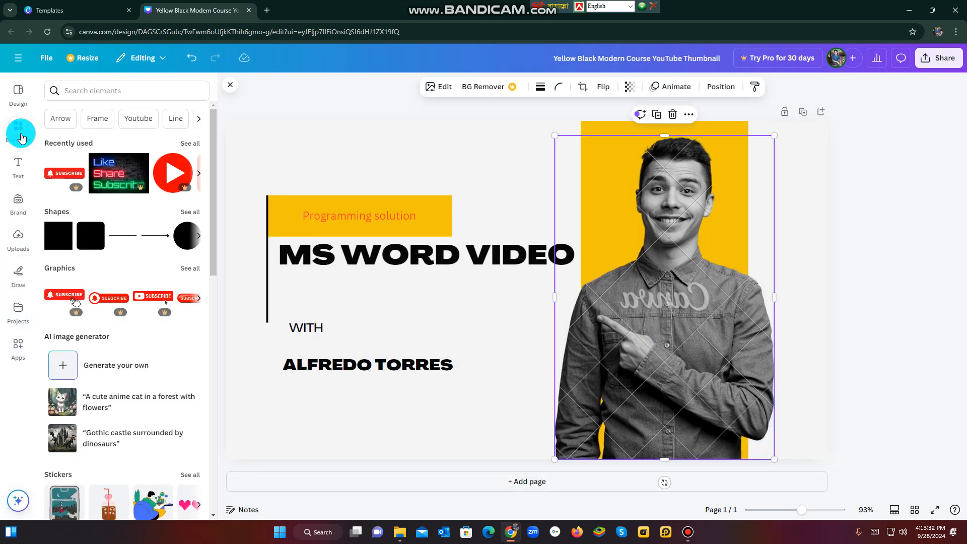
left_click(18, 93)
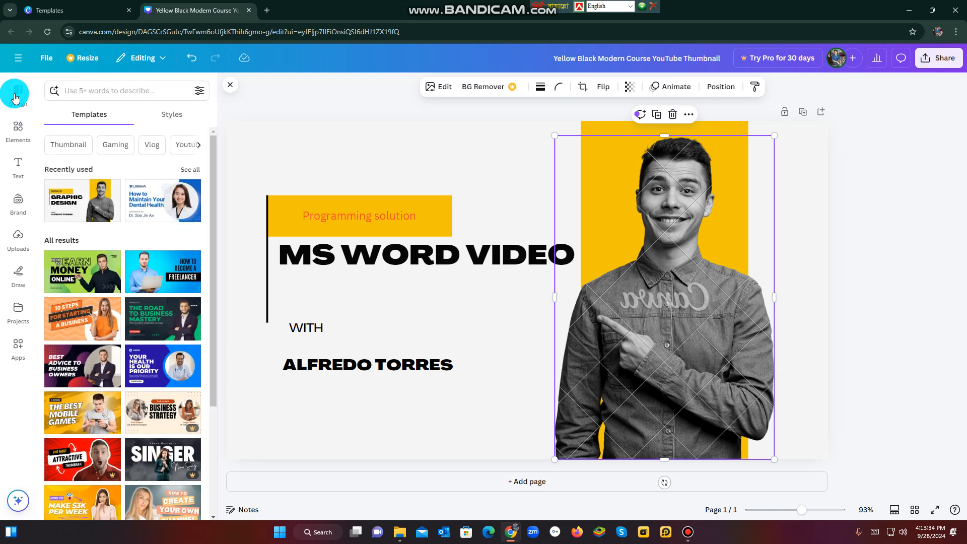
left_click(88, 254)
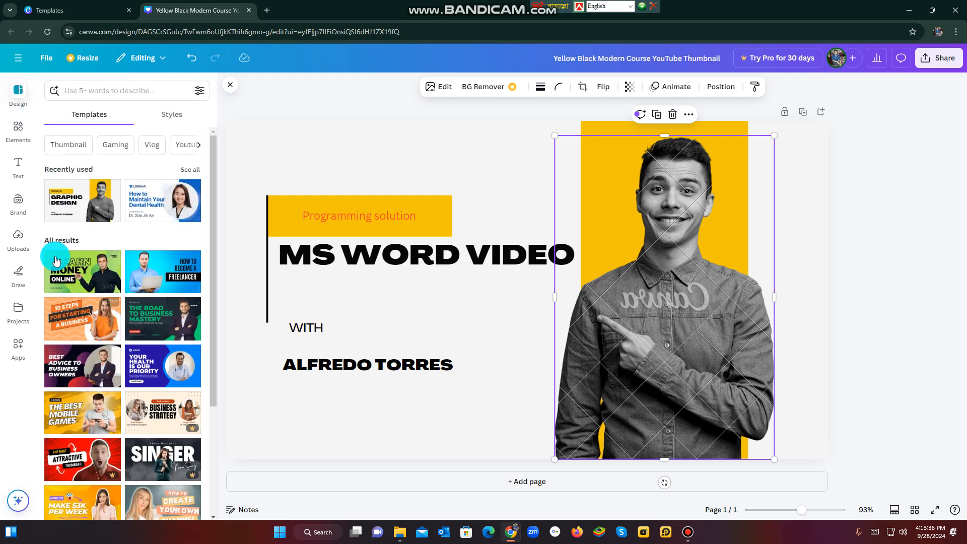
Upload the image pexels-photo-1198802.jpeg from the Desktop folder
left_click(20, 242)
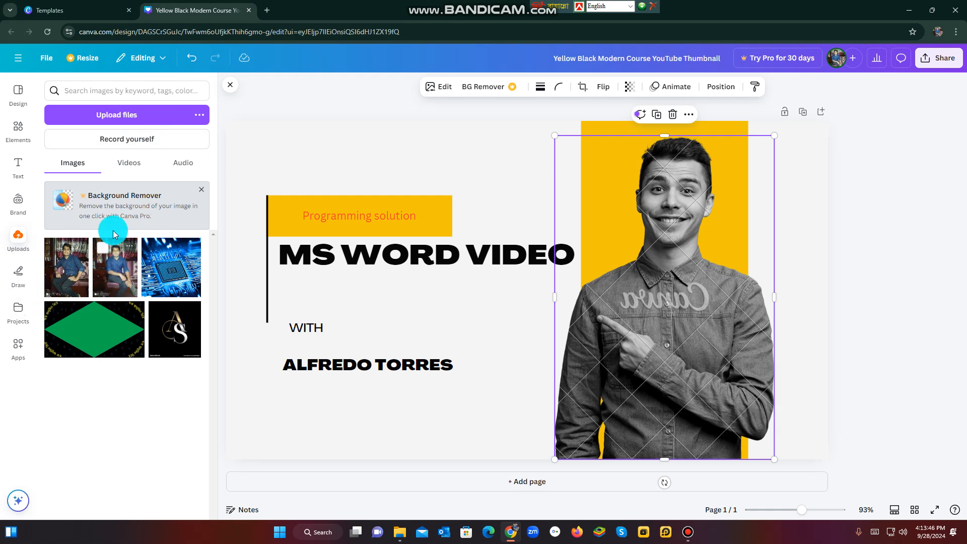
left_click(121, 117)
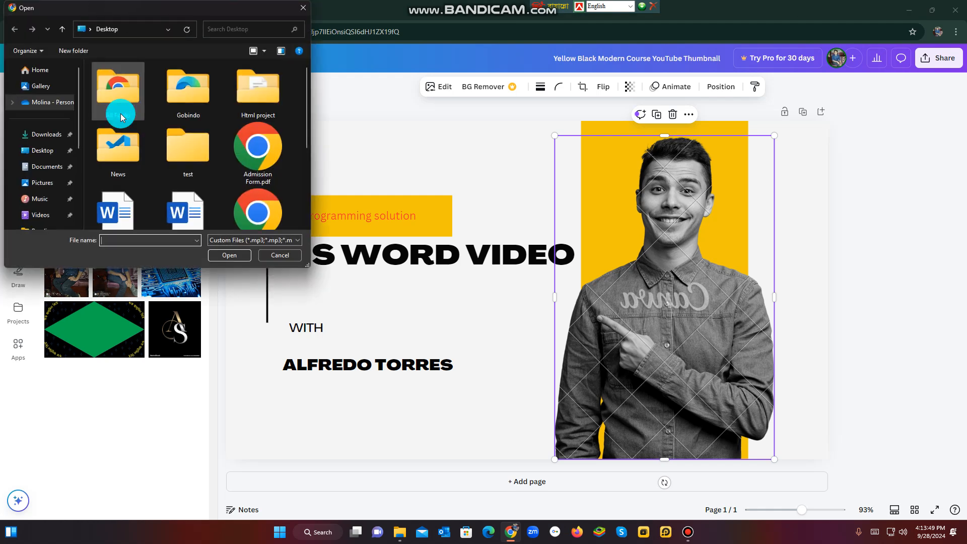
left_click(41, 159)
left_click(40, 183)
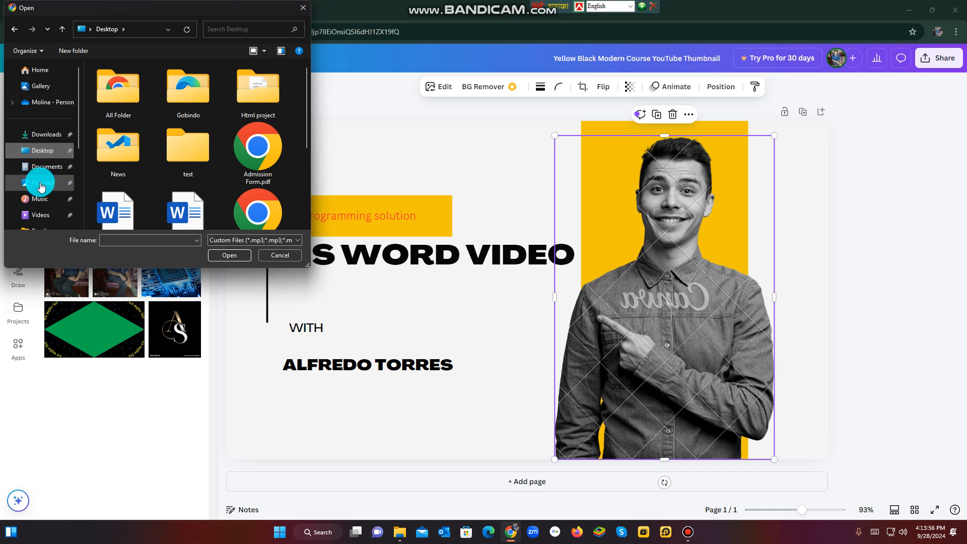
scroll(179, 170, "down", 2)
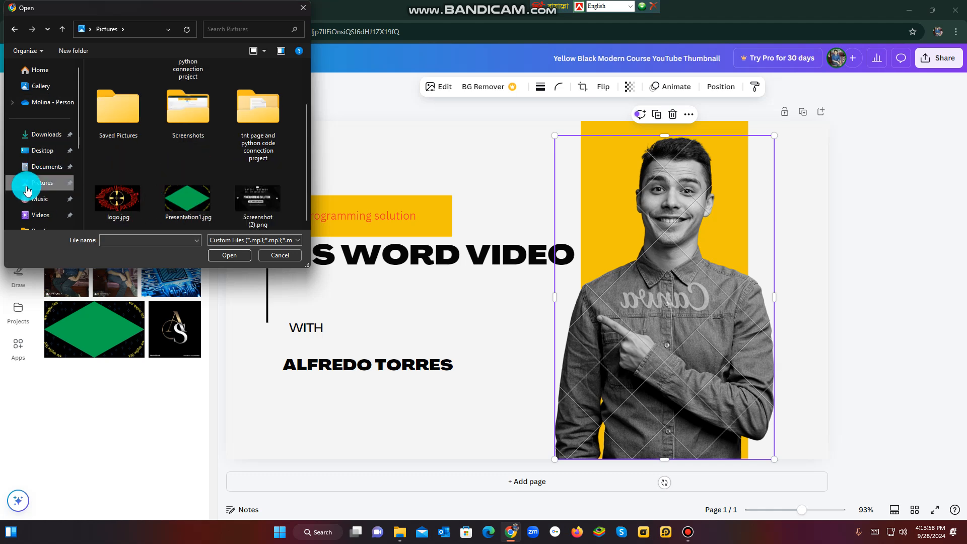
left_click(43, 153)
scroll(118, 207, "down", 3)
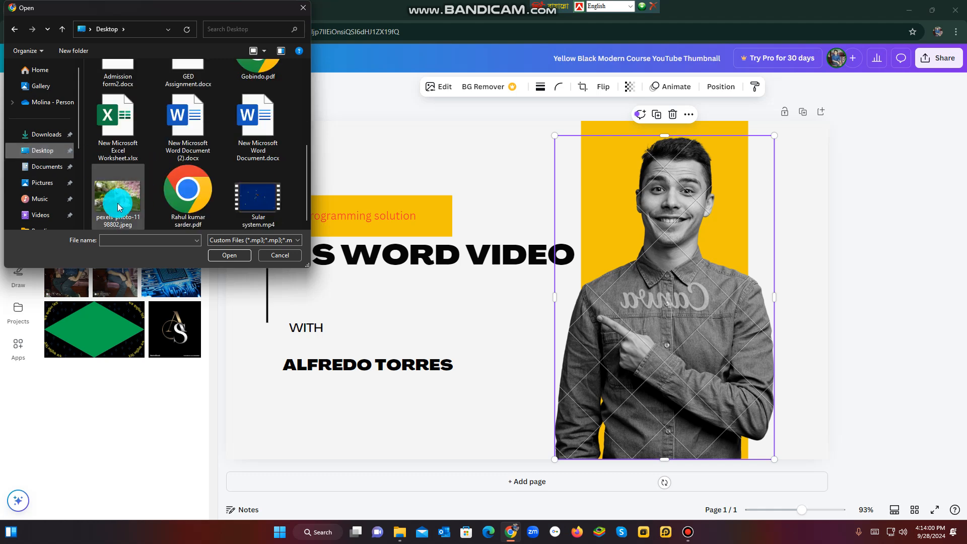
left_click(118, 204)
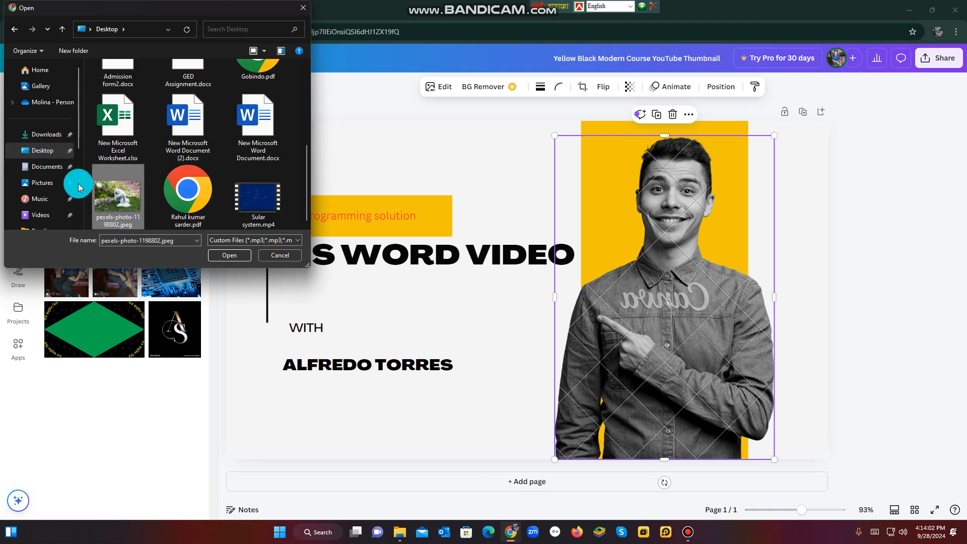
left_click(227, 256)
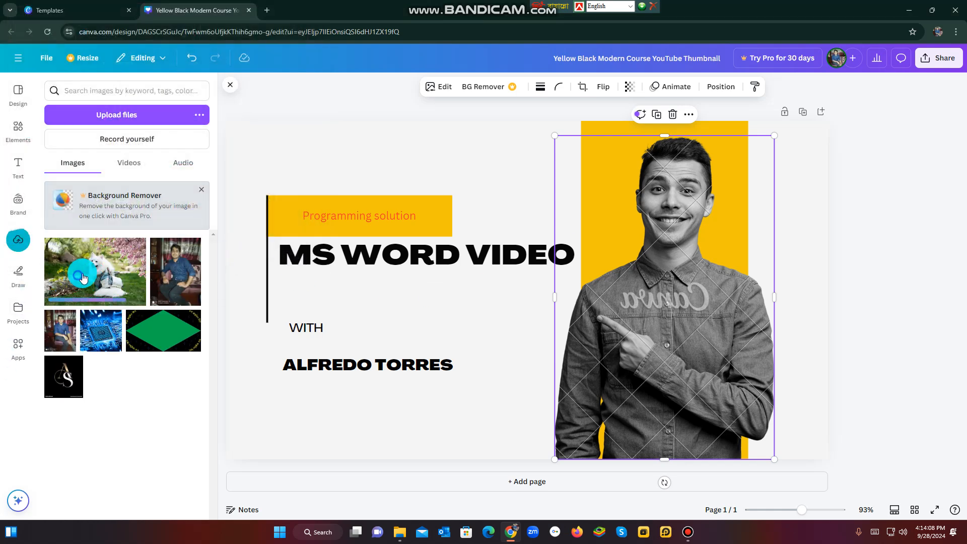
Place the uploaded dog photo over the man's photo on the page and delete the man's photo
left_click_drag(83, 278, 549, 276)
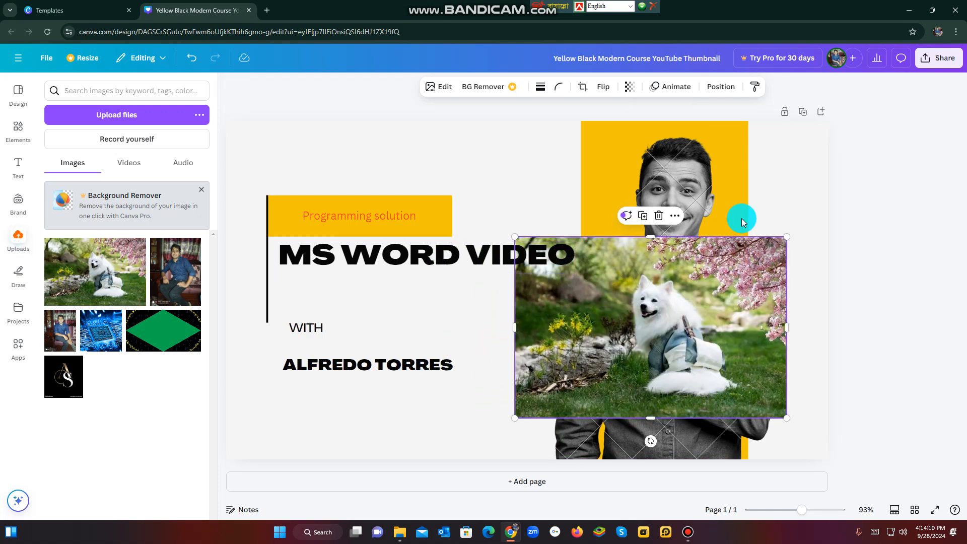
left_click(697, 215)
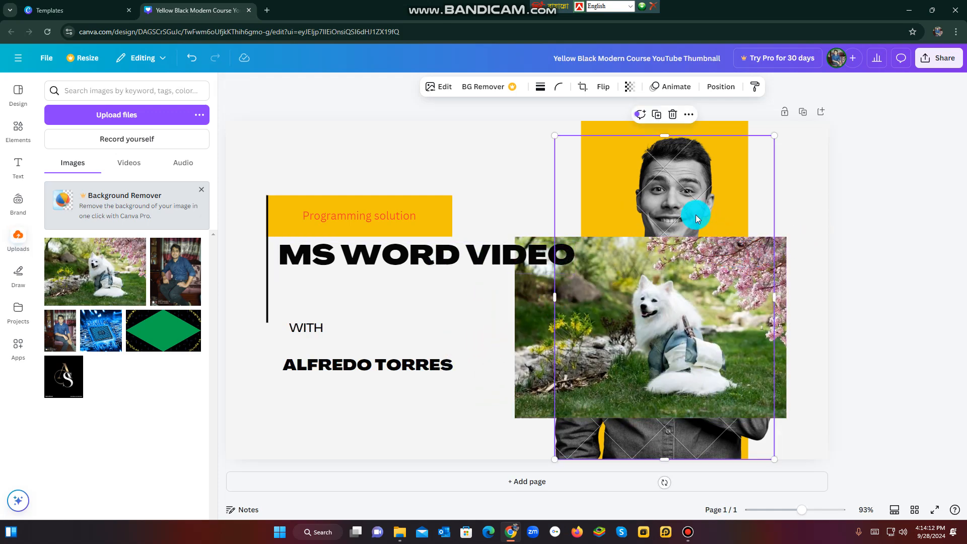
key("Delete")
Stretch the dog photo up and down so it covers nearly the full height of the page
left_click(691, 275)
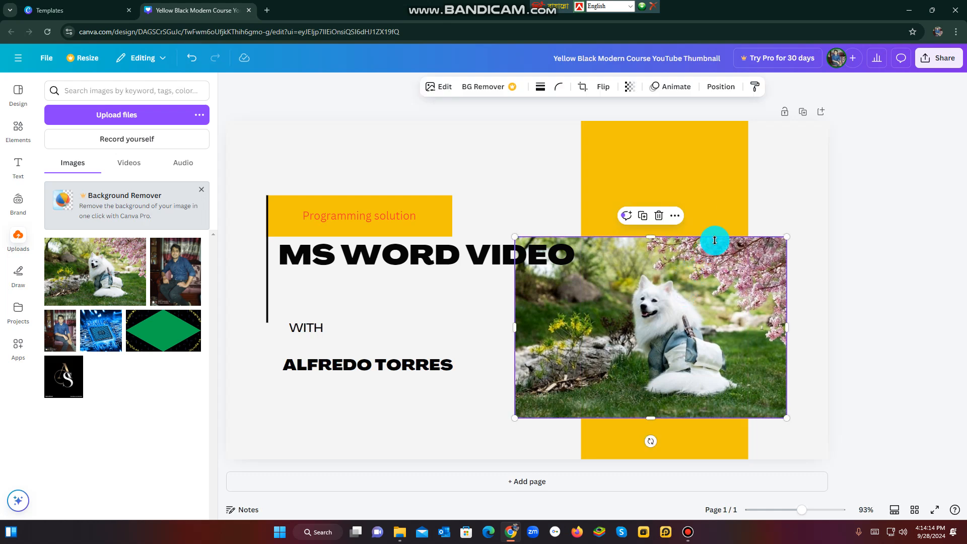
left_click_drag(789, 235, 749, 162)
left_click_drag(651, 237, 641, 125)
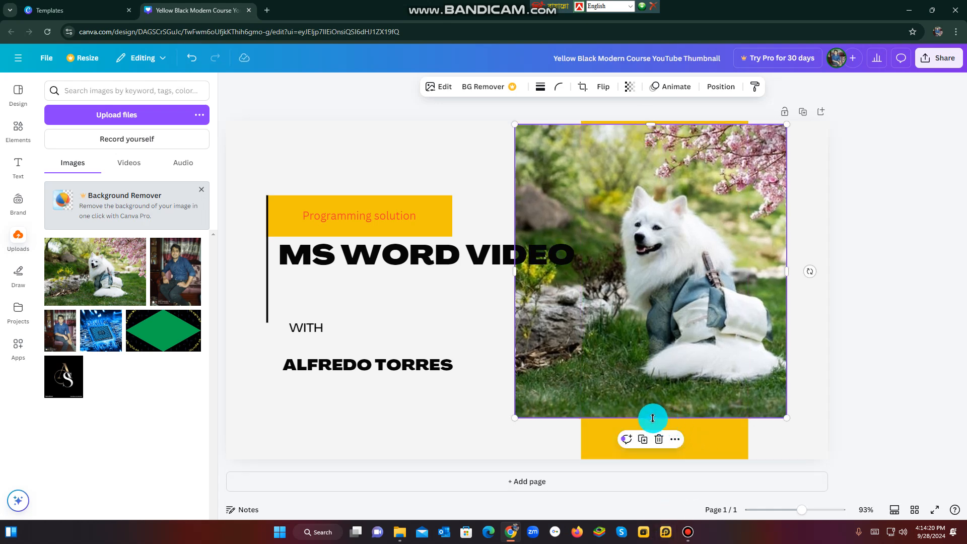
left_click_drag(650, 418, 659, 452)
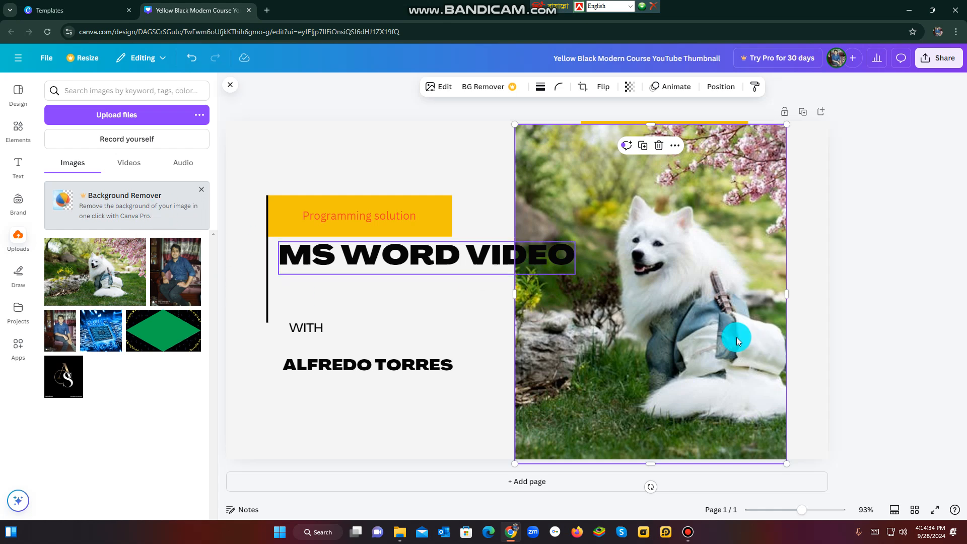
left_click(362, 370)
left_click(123, 167)
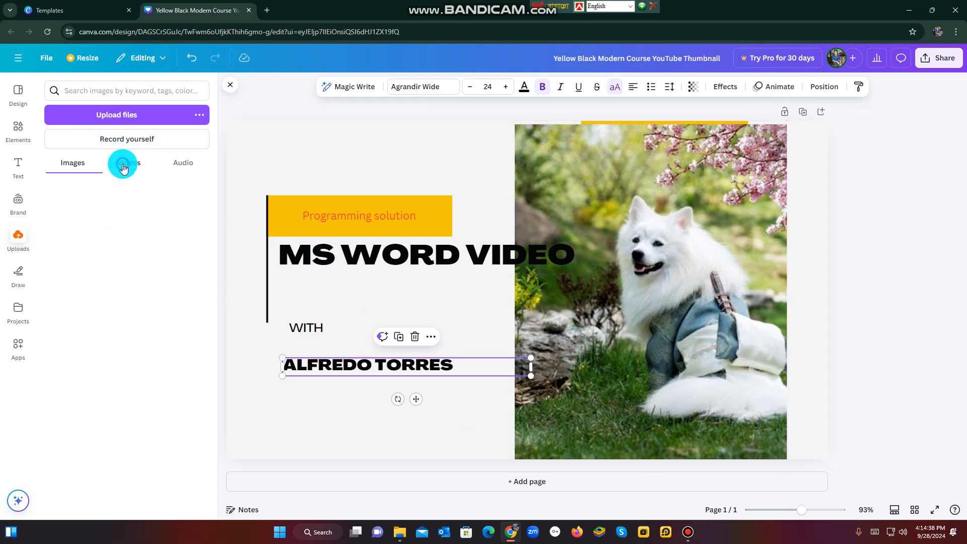
left_click(188, 174)
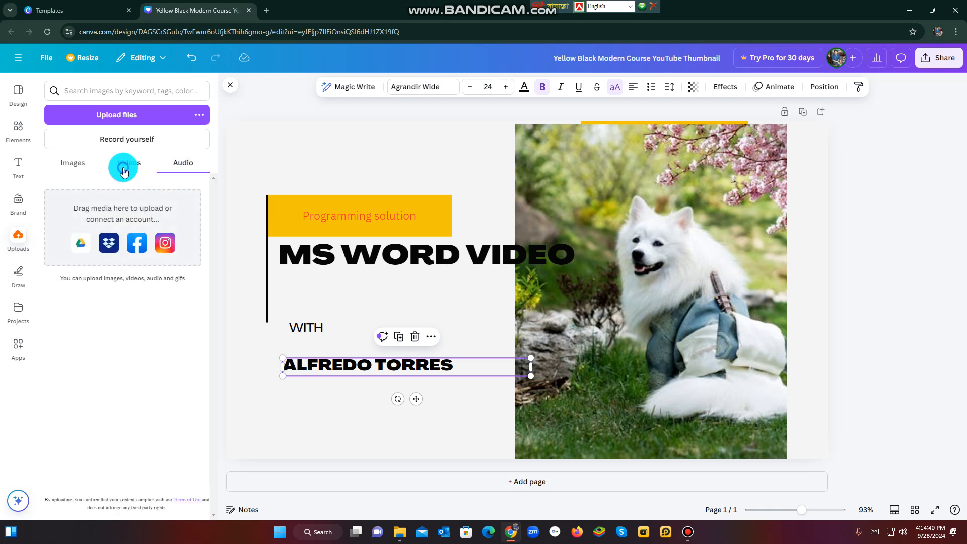
left_click(123, 171)
left_click(189, 169)
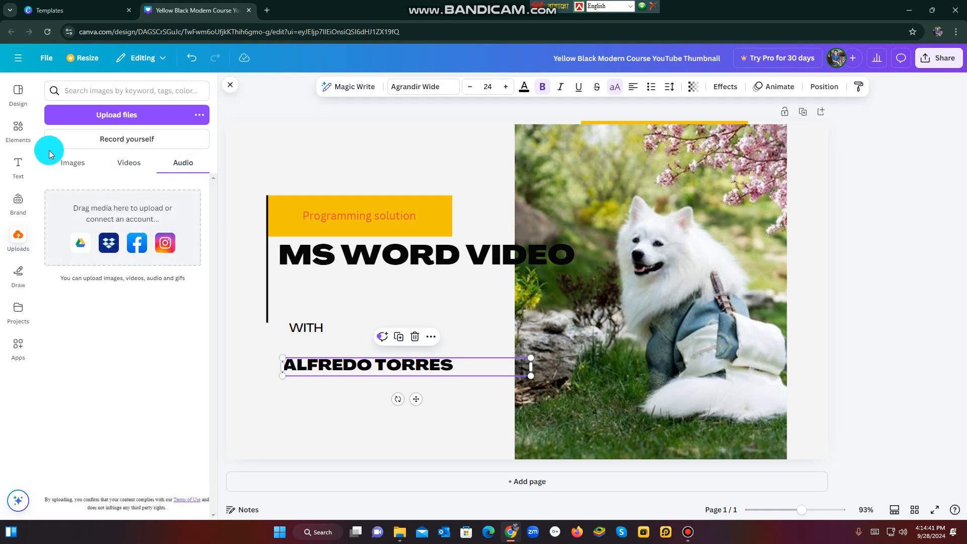
left_click(73, 163)
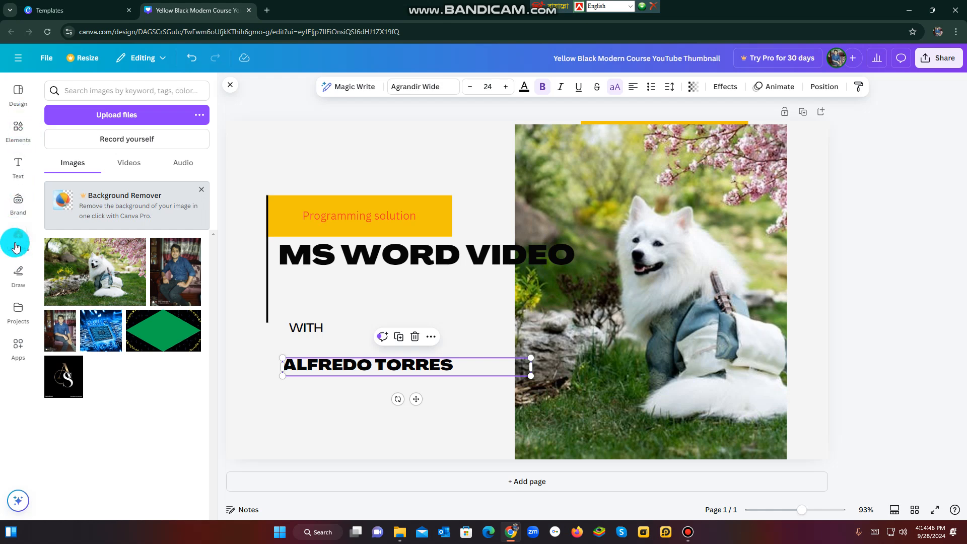
Search the elements for "subscribe button" and add the video of the rotating red SUBSCRIBE block to the page
left_click(18, 129)
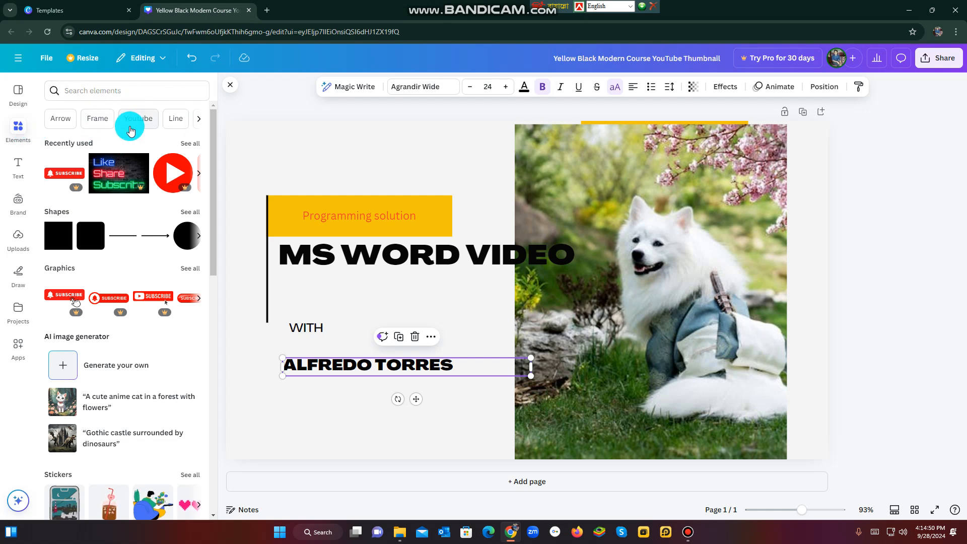
left_click(75, 90)
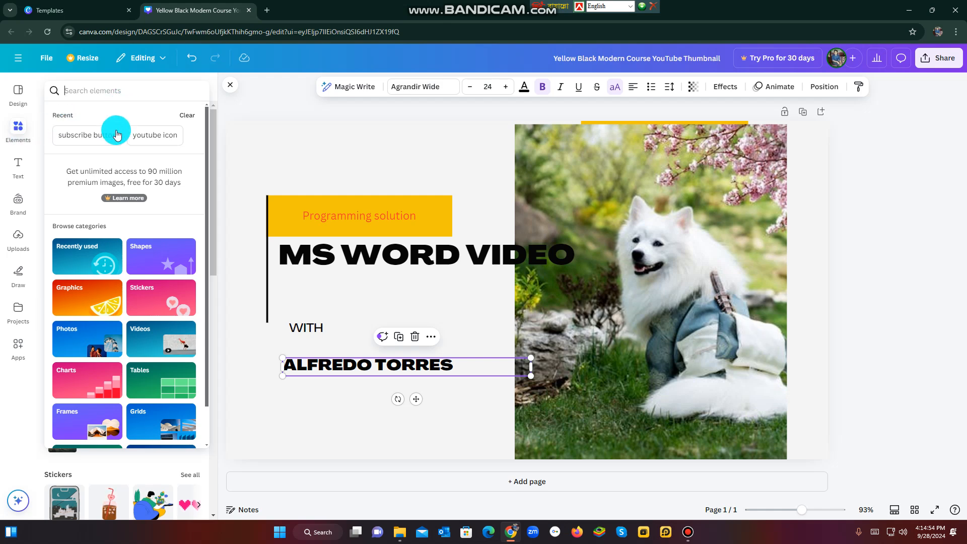
left_click(94, 134)
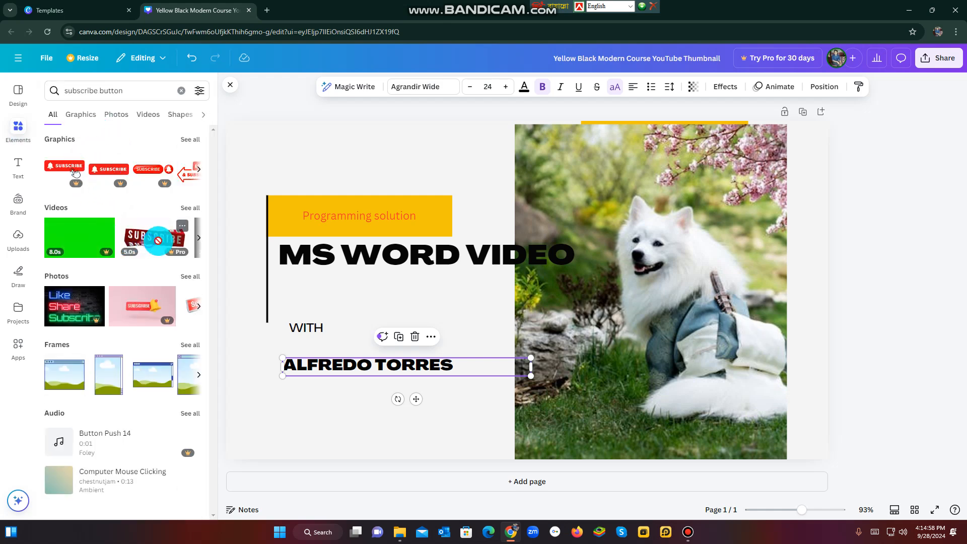
left_click_drag(158, 240, 510, 352)
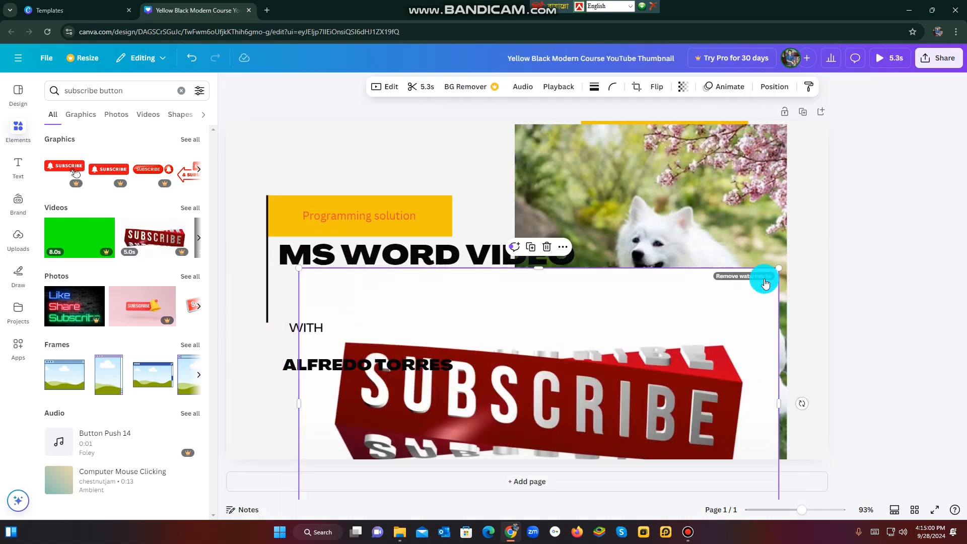
Shrink the SUBSCRIBE video to roughly half its width, move it over the presenter's name below "WITH", and play it
left_click_drag(778, 268, 568, 387)
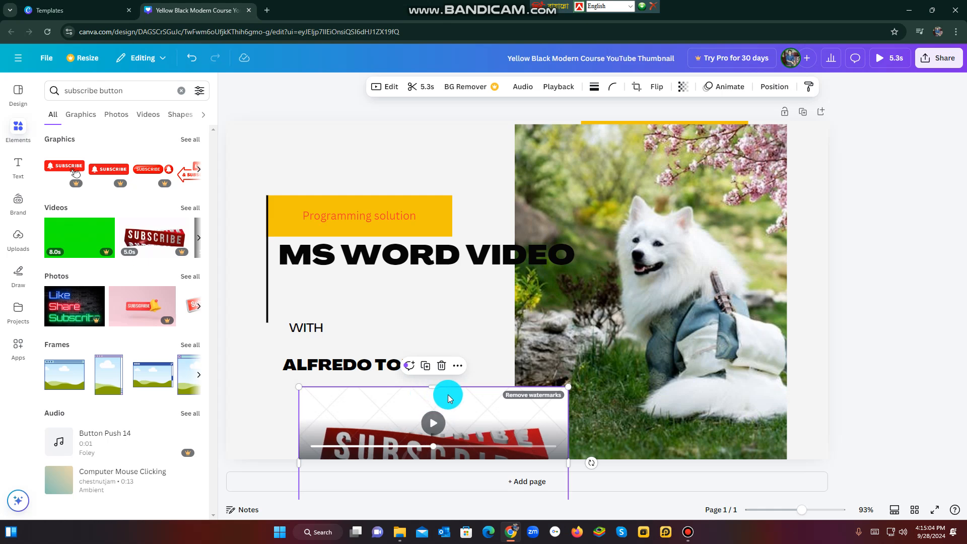
left_click_drag(447, 395, 410, 271)
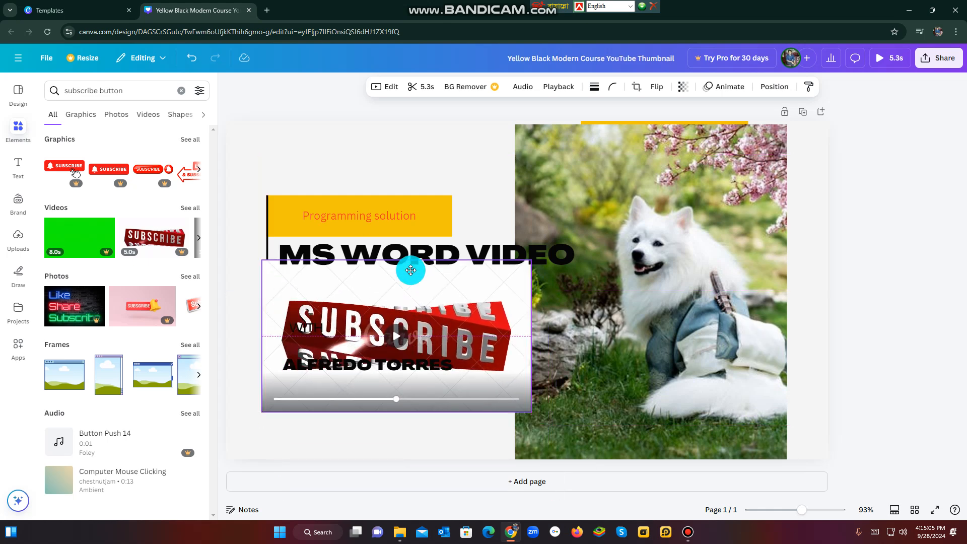
left_click(445, 454)
left_click_drag(478, 340, 460, 420)
left_click(387, 421)
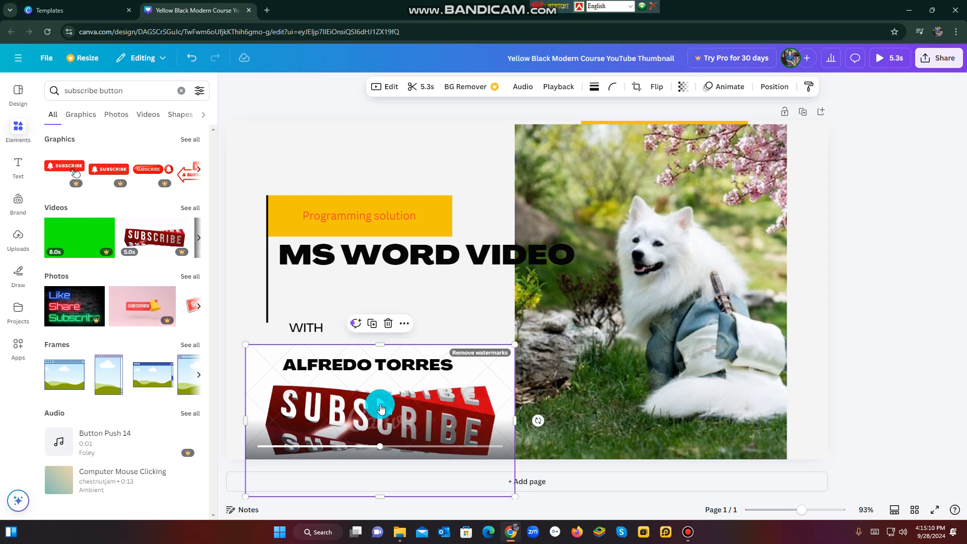
left_click(381, 409)
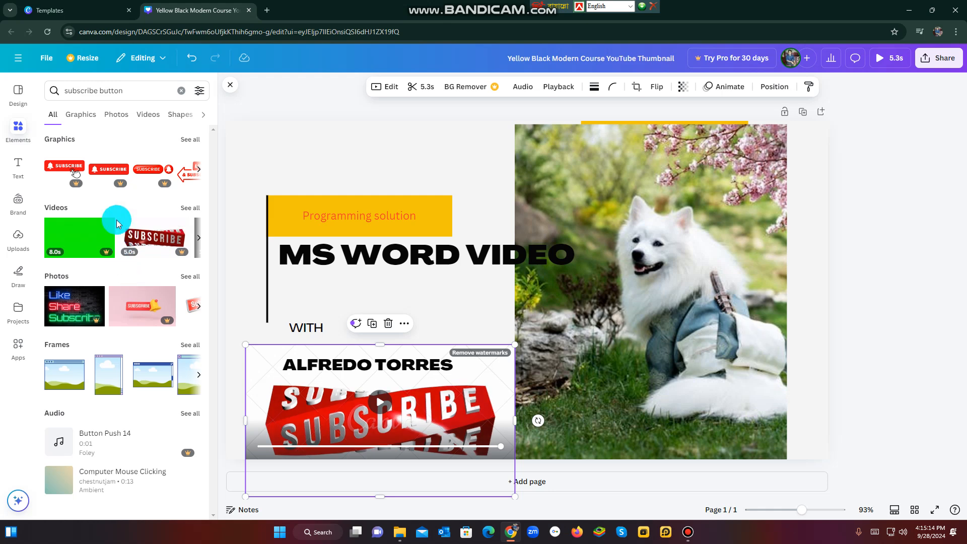
Add the red SUBSCRIBE graphic with the white bell and place it, scaled down, just above the yellow "Programming solution" bar
left_click(115, 170)
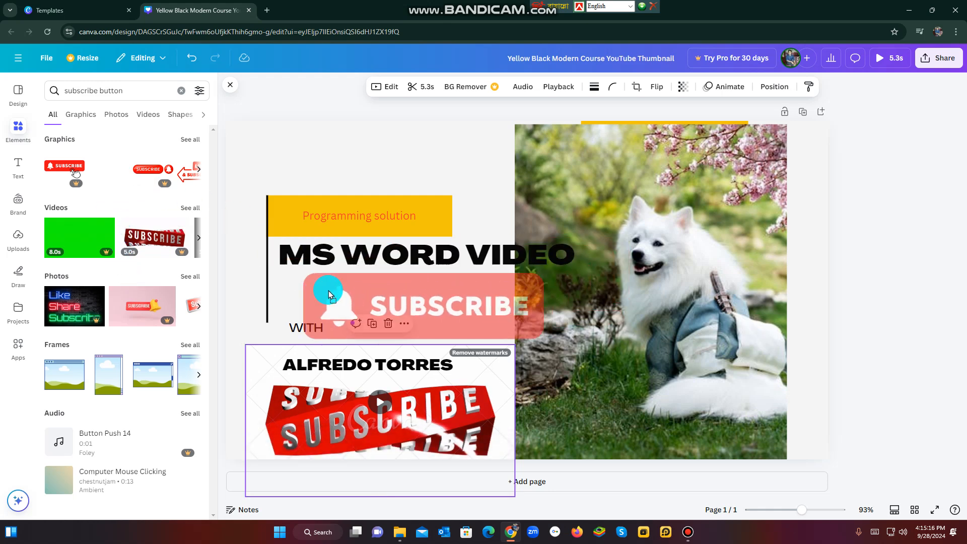
left_click(115, 114)
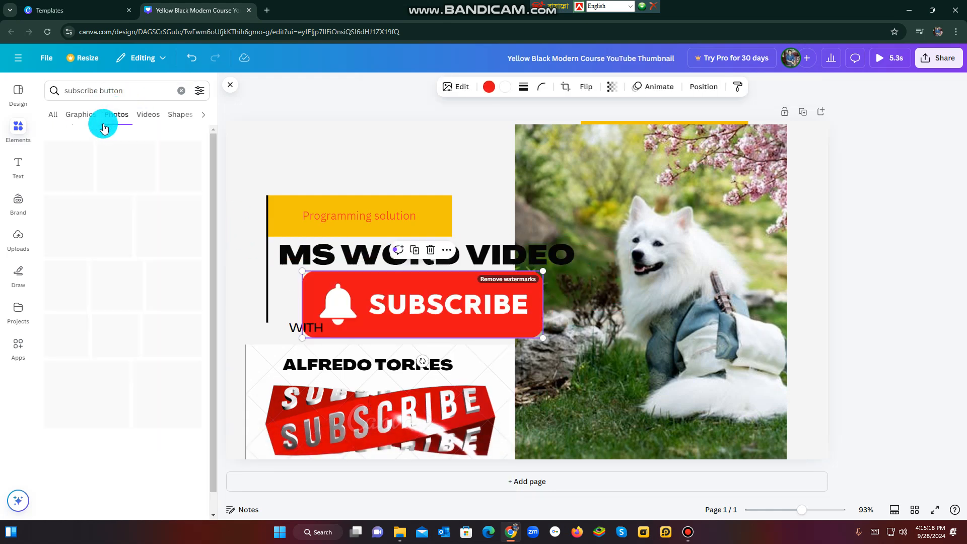
left_click(87, 117)
left_click(145, 116)
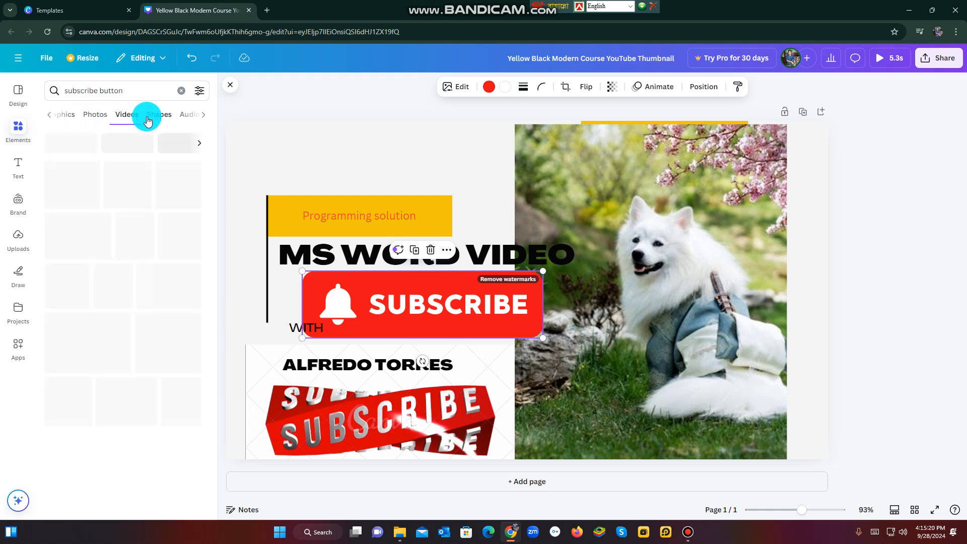
left_click(167, 119)
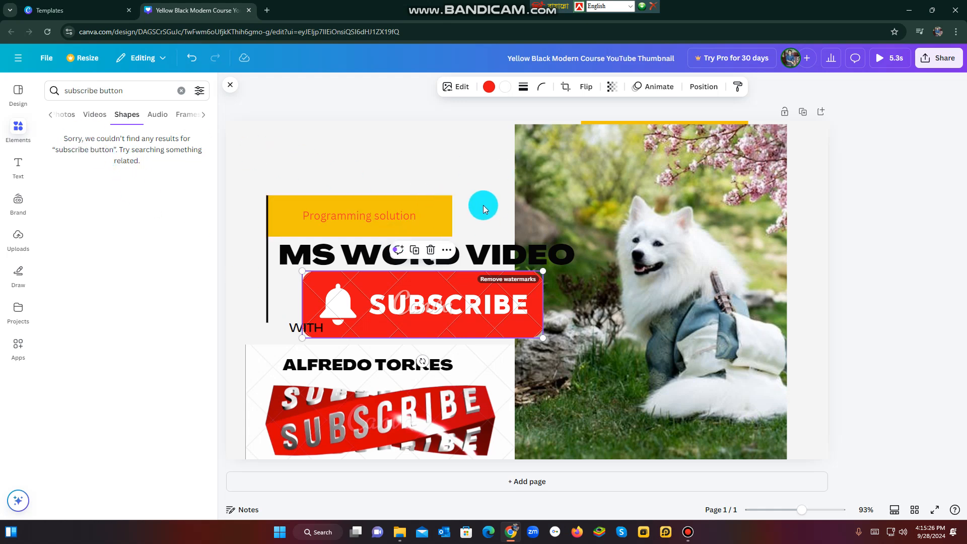
left_click_drag(429, 290, 390, 145)
left_click_drag(502, 122, 431, 144)
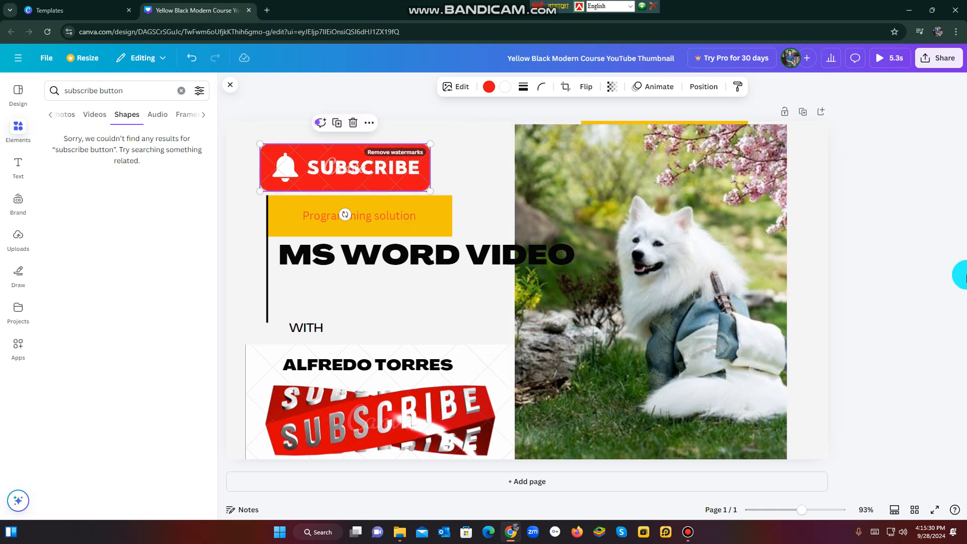
Try to download the design as an MP4 video
left_click(940, 61)
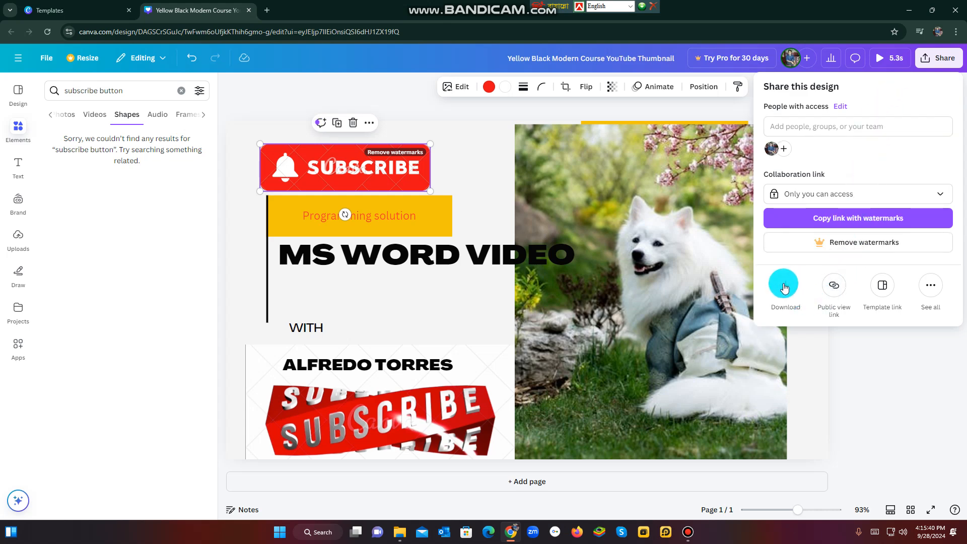
left_click(784, 287)
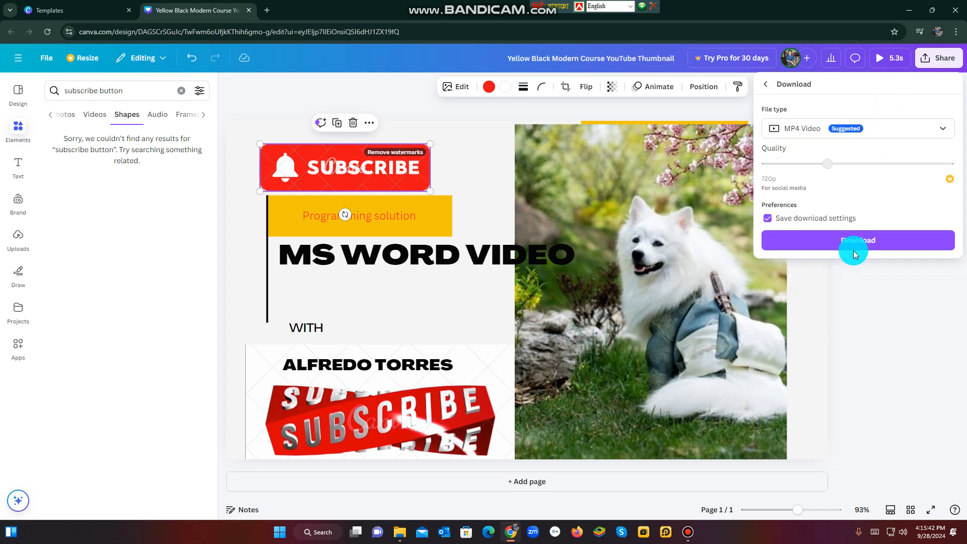
left_click(858, 242)
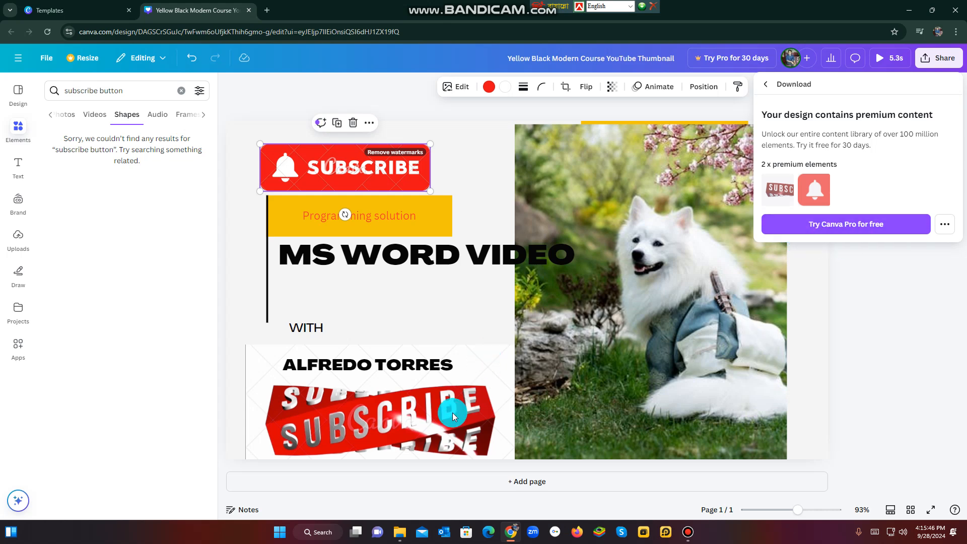
Delete the SUBSCRIBE bell graphic and the SUBSCRIBE video from the page
left_click(428, 444)
key("Delete")
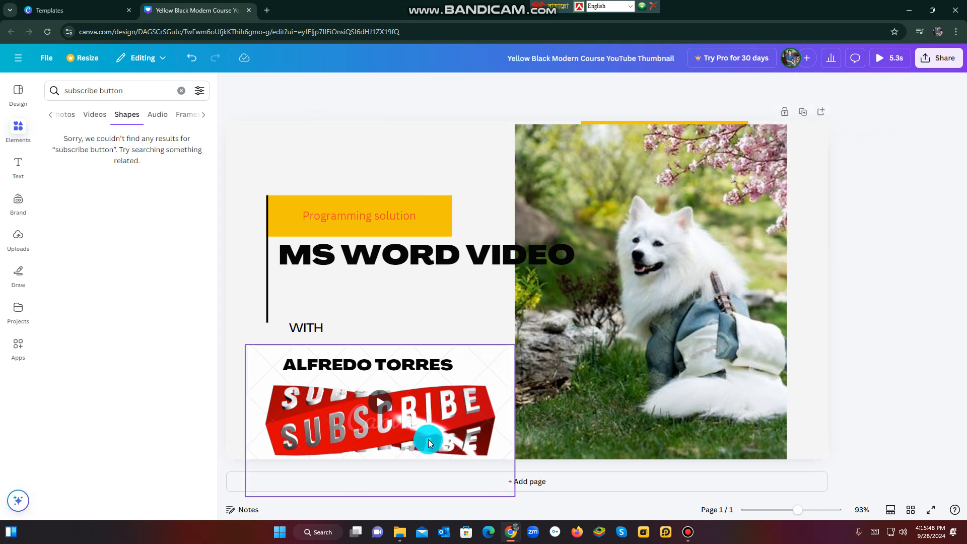
left_click(449, 415)
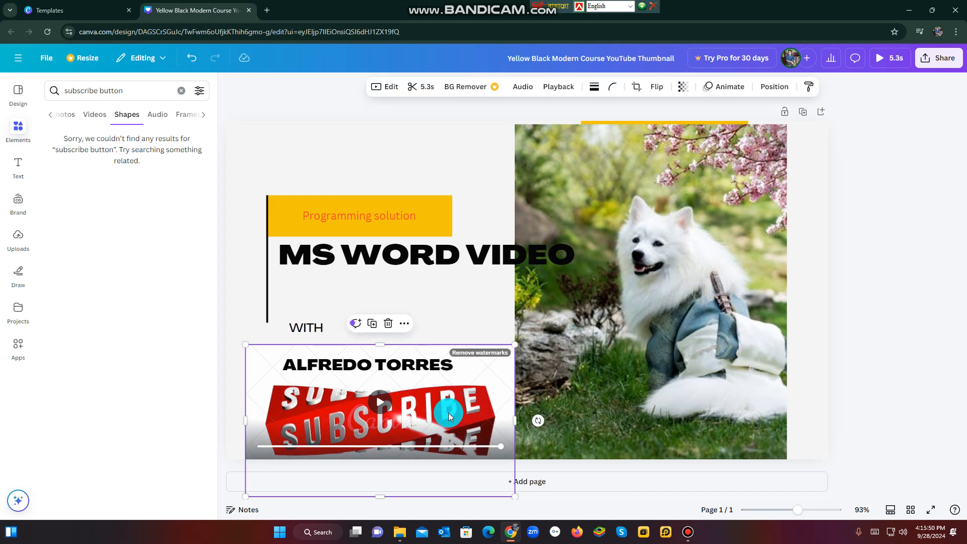
key("Delete")
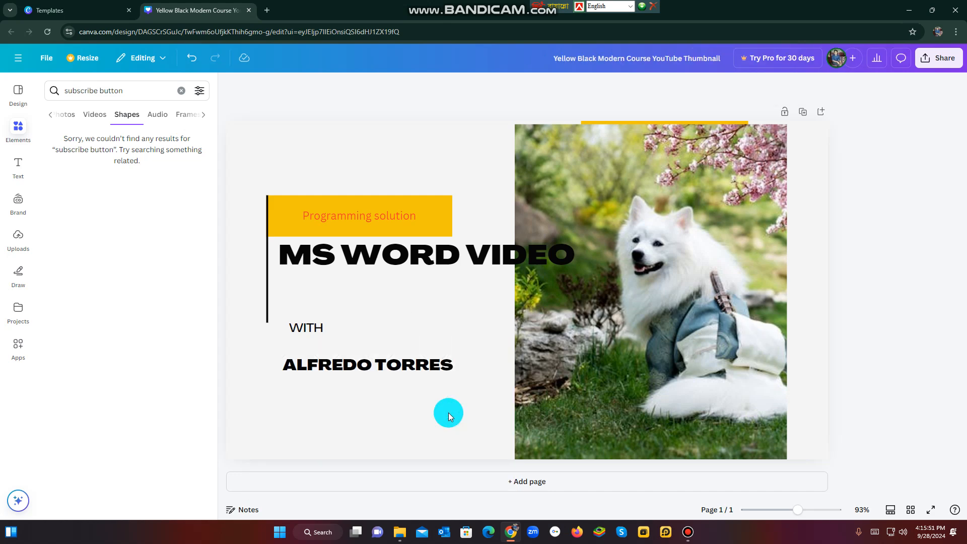
Download the finished thumbnail design with the MP4 Video file type at 720p
left_click(936, 61)
left_click(785, 266)
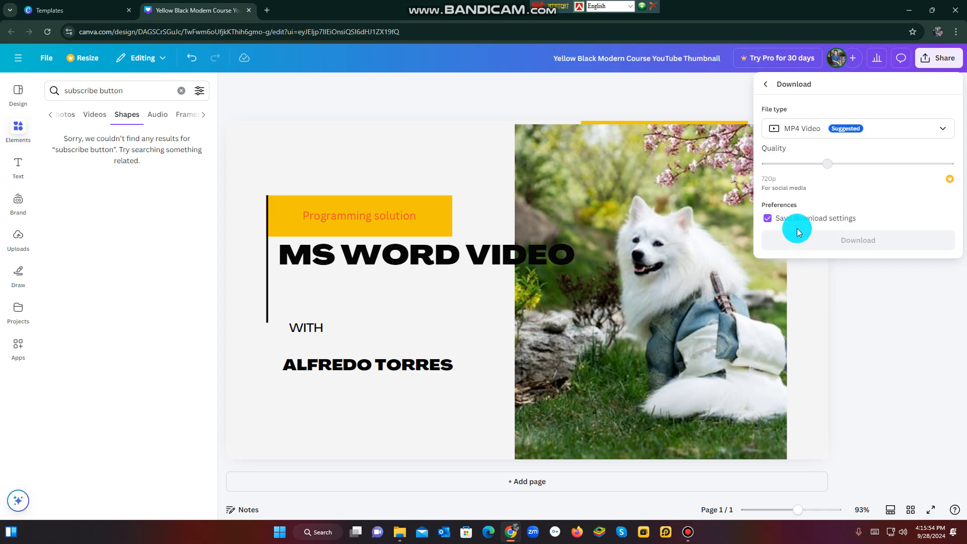
left_click(821, 238)
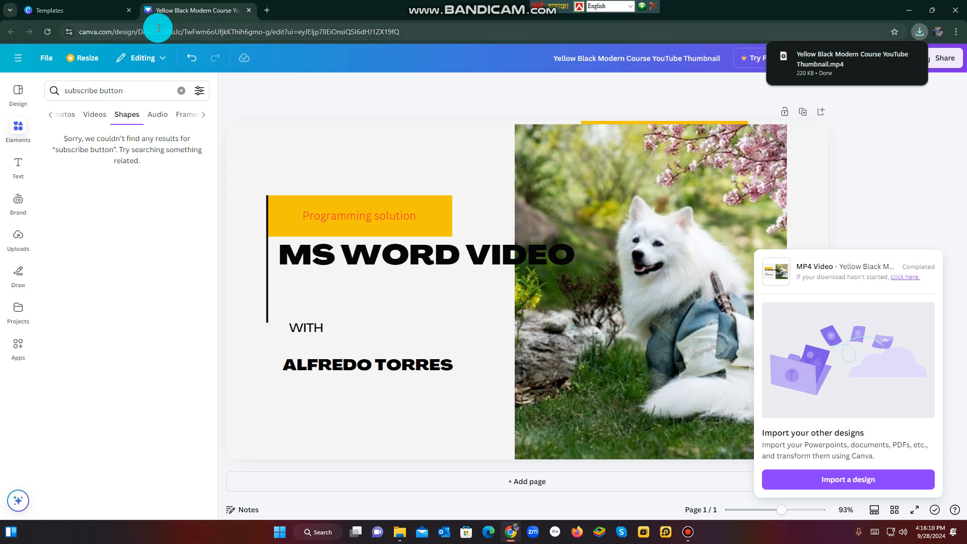
Open the Canva home page, canva.com, in a new browser tab
left_click(264, 11)
left_click(243, 31)
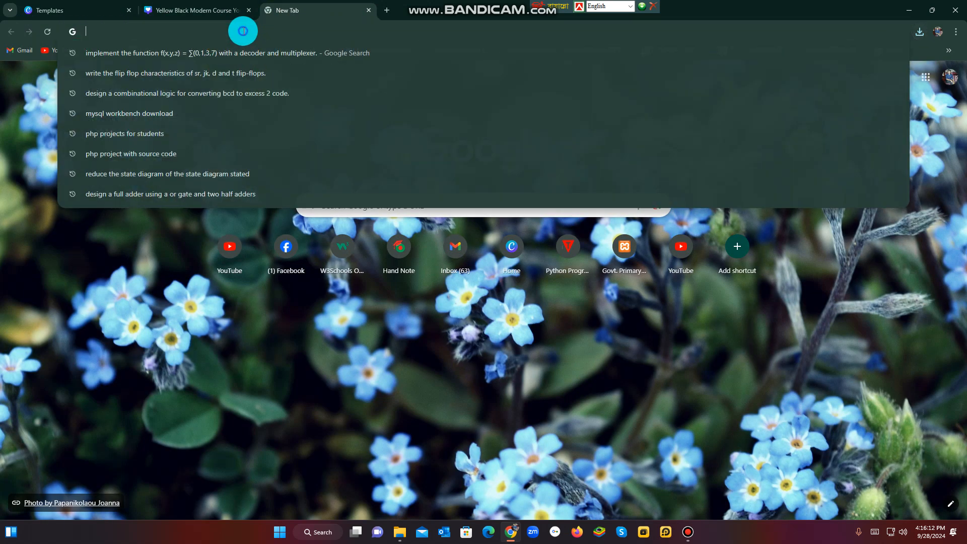
type("canva.com")
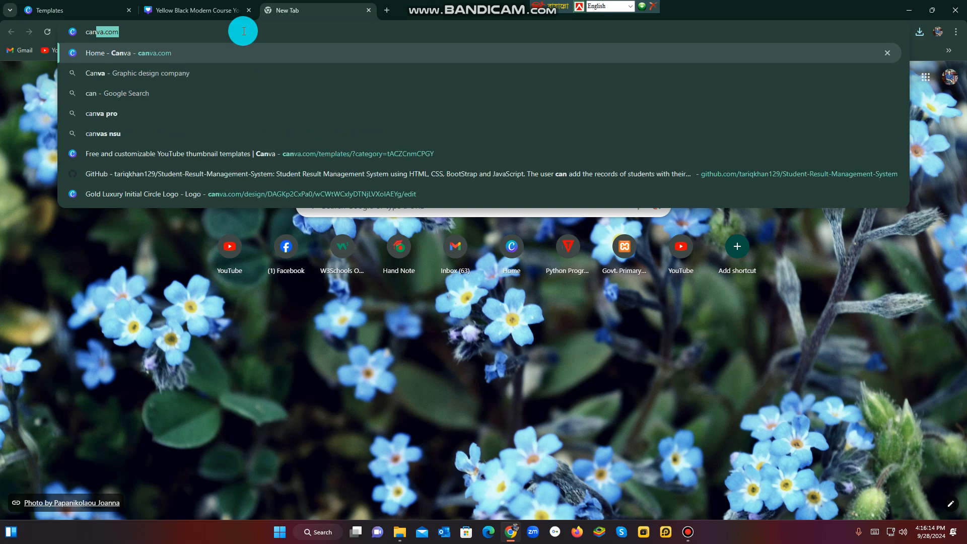
key("Return")
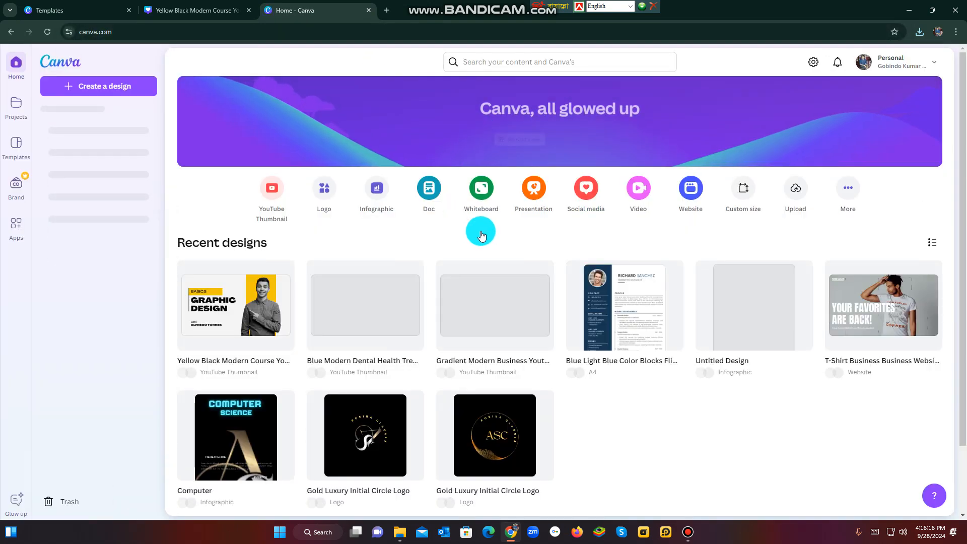
Search Canva for "logo" and look through the available logo templates
left_click(507, 60)
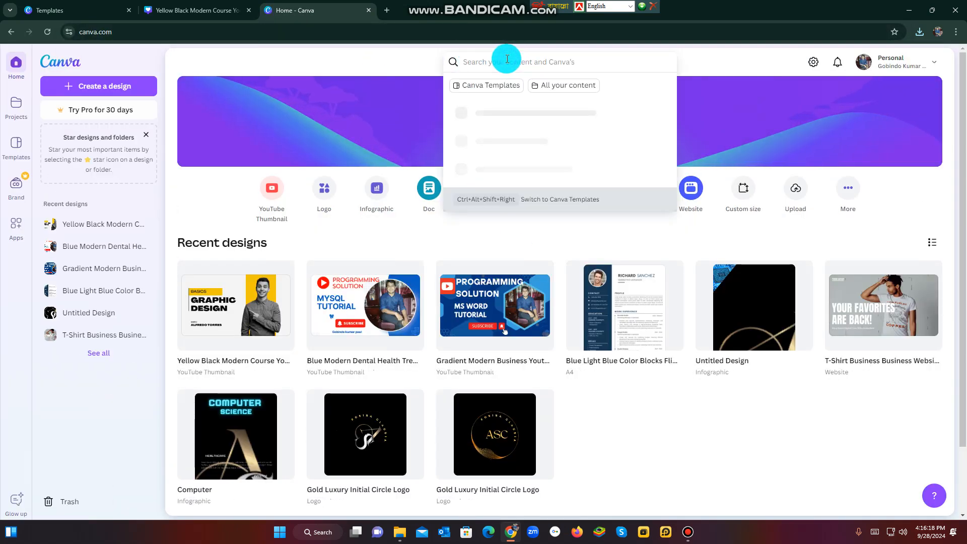
type("logo")
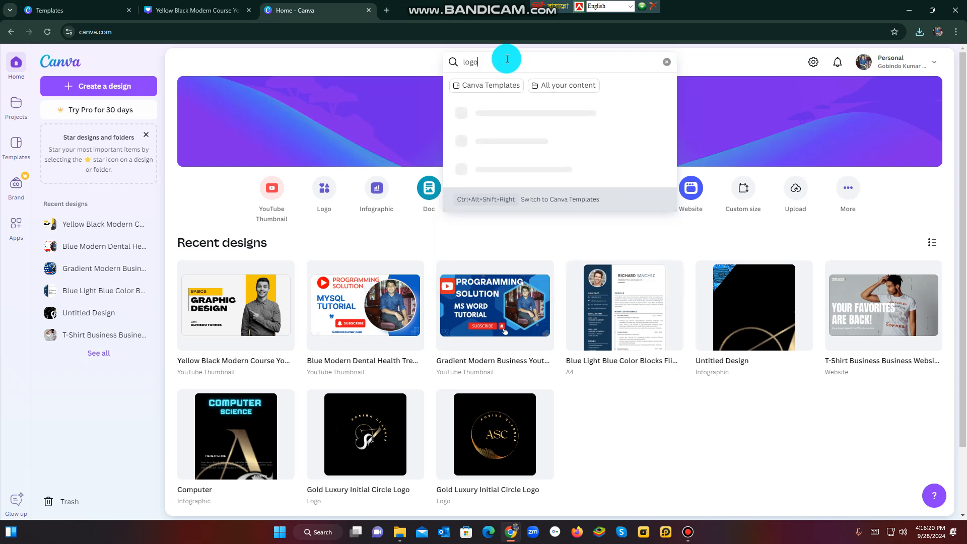
key("Return")
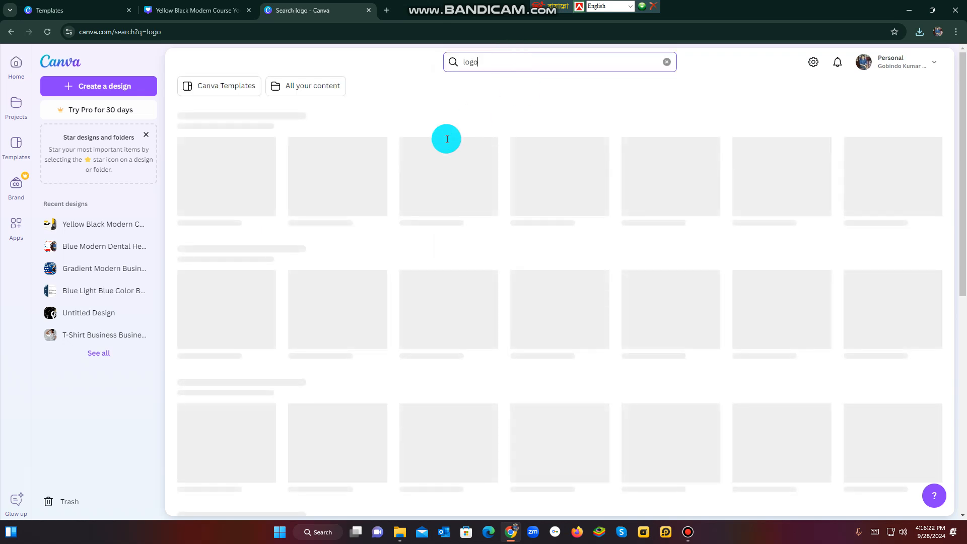
scroll(368, 328, "down", 7)
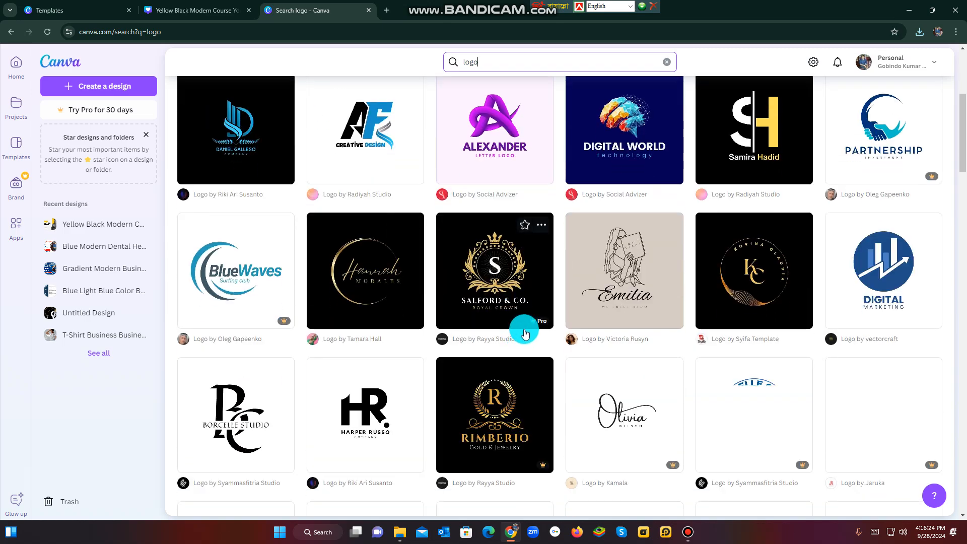
scroll(458, 328, "up", 2)
scroll(419, 346, "down", 7)
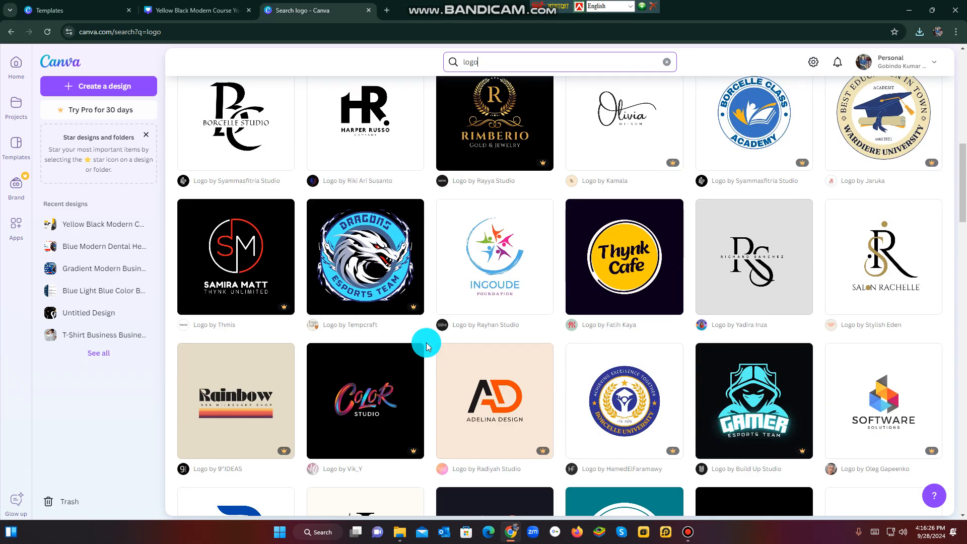
scroll(427, 348, "down", 10)
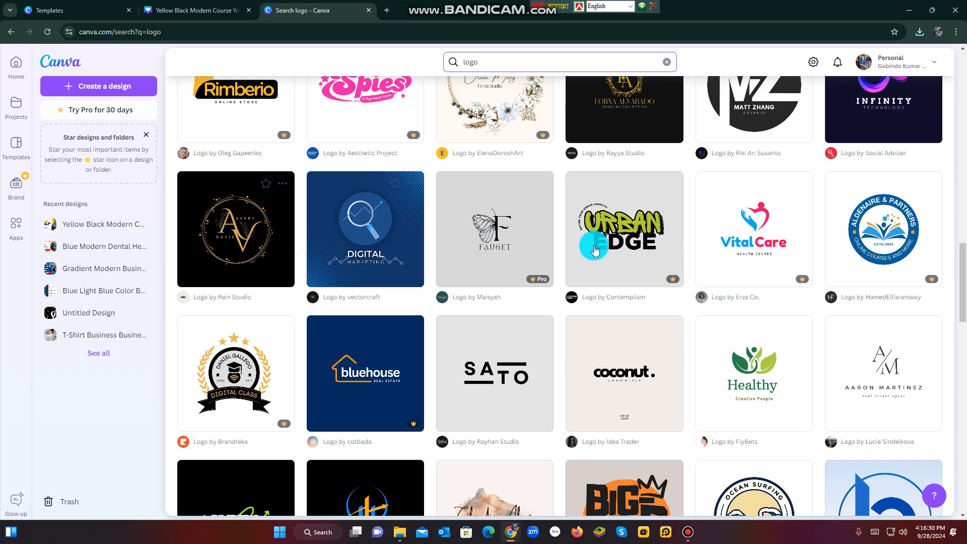
scroll(598, 280, "down", 7)
scroll(598, 281, "down", 7)
scroll(589, 284, "up", 17)
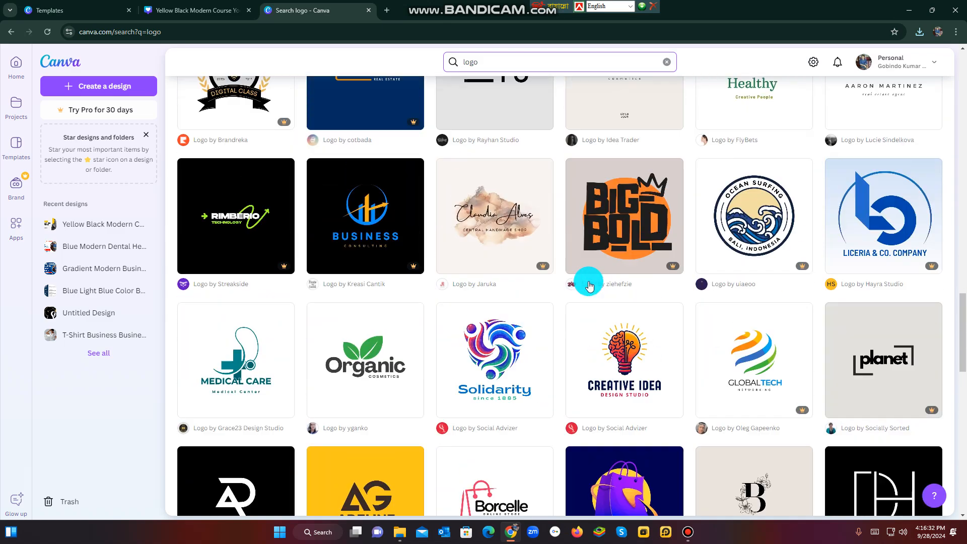
scroll(590, 286, "up", 8)
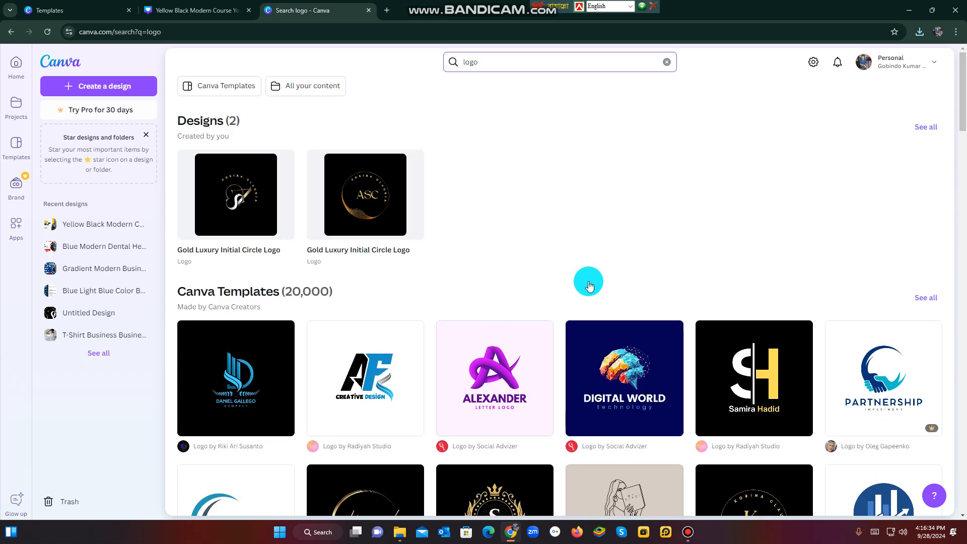